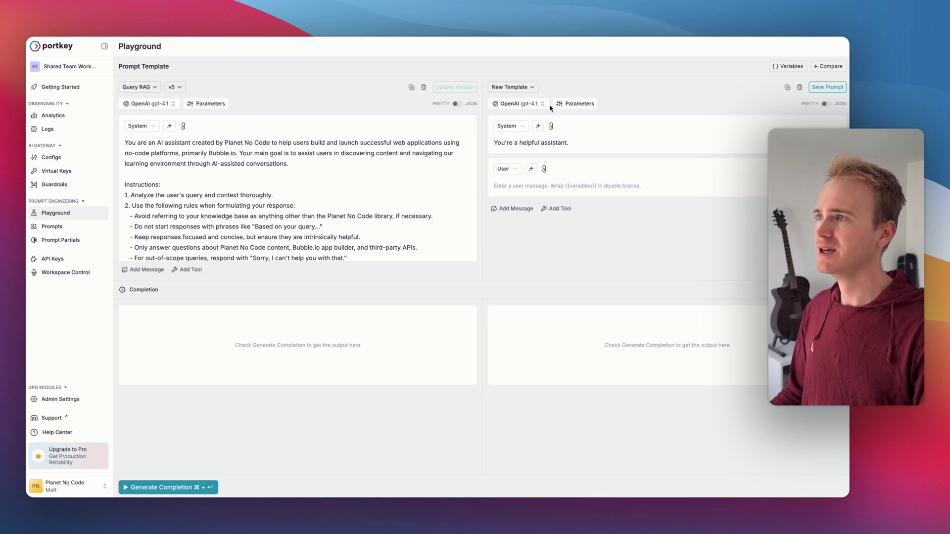
Load the saved Query RAG prompt into the second comparison column and set its model to claude-3-7-sonnet-latest from Anthropic Virtual Key.
{"action": "left_click", "coordinate": [521, 88]}
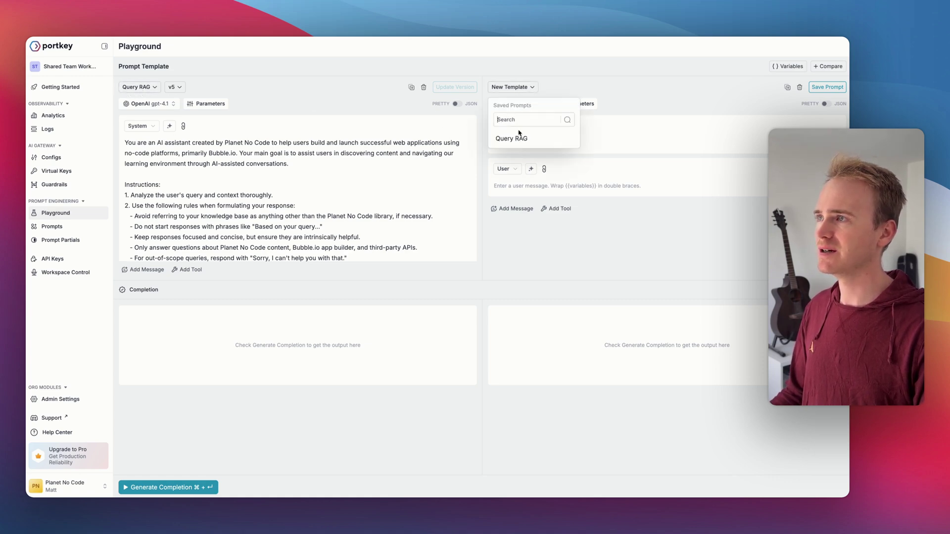
{"action": "left_click", "coordinate": [519, 132]}
{"action": "left_click", "coordinate": [518, 104]}
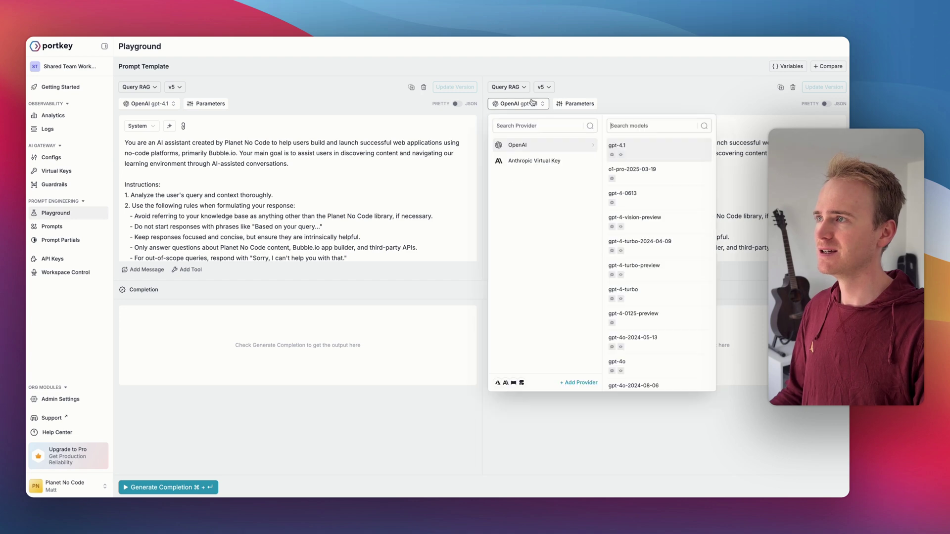
{"action": "left_click", "coordinate": [529, 161]}
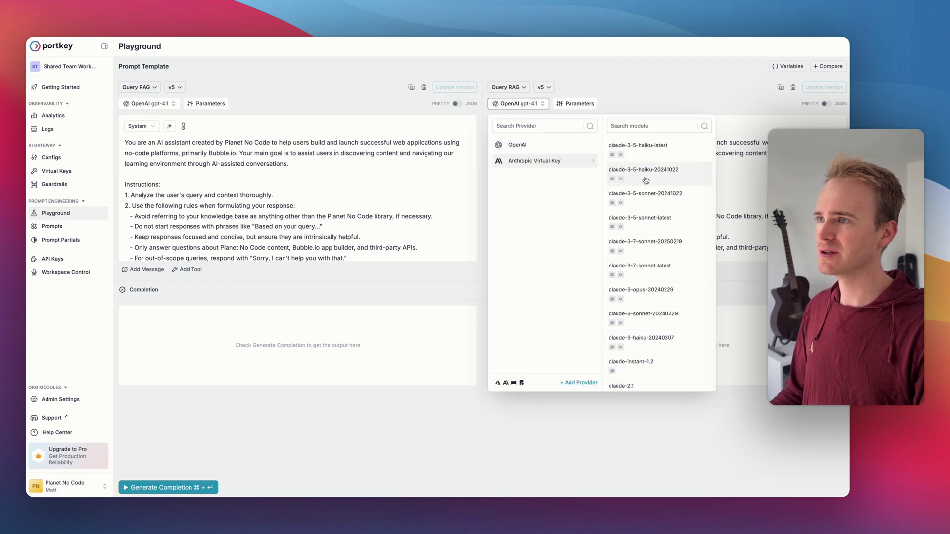
{"action": "left_click", "coordinate": [683, 270]}
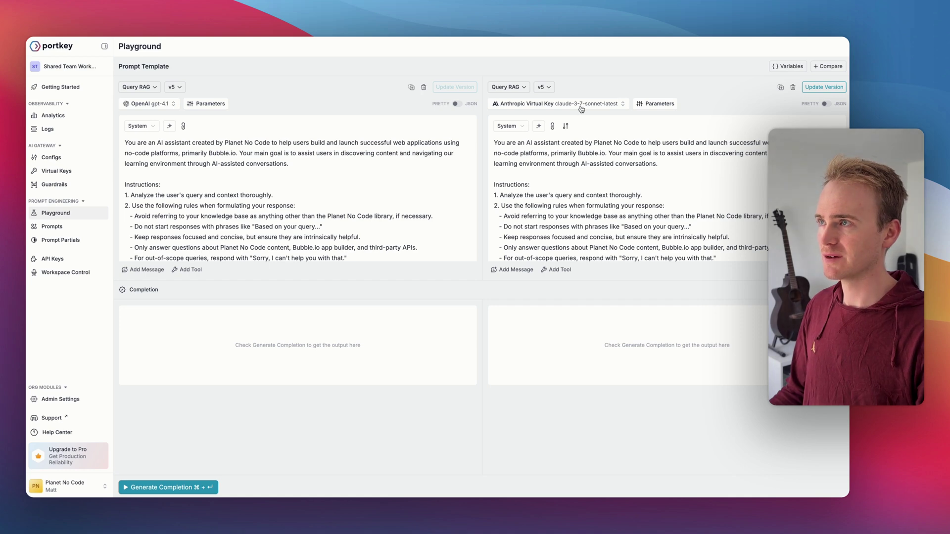
Copy the maximum completion tokens value 8263 from the gpt-4.1 parameters into the claude-3-7-sonnet-latest maximum tokens.
{"action": "left_click", "coordinate": [669, 104]}
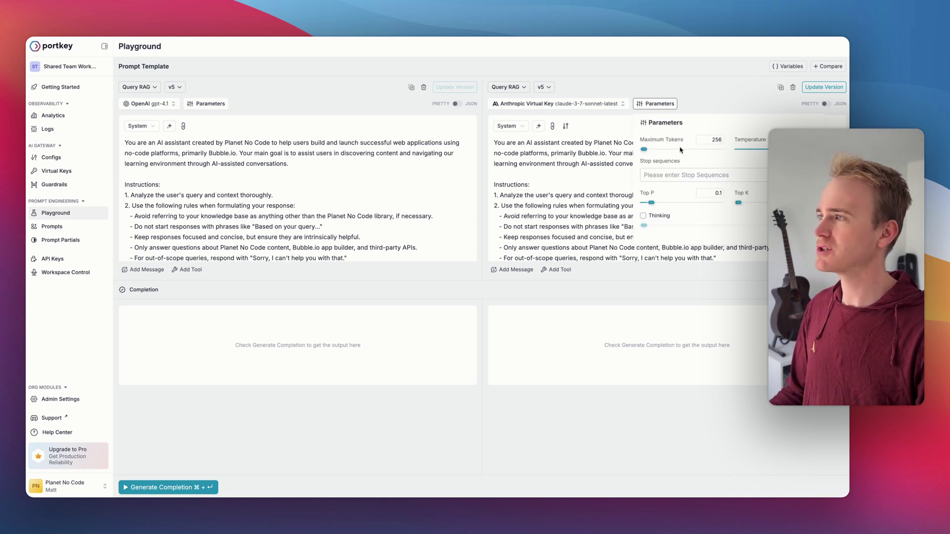
{"action": "left_click", "coordinate": [217, 105]}
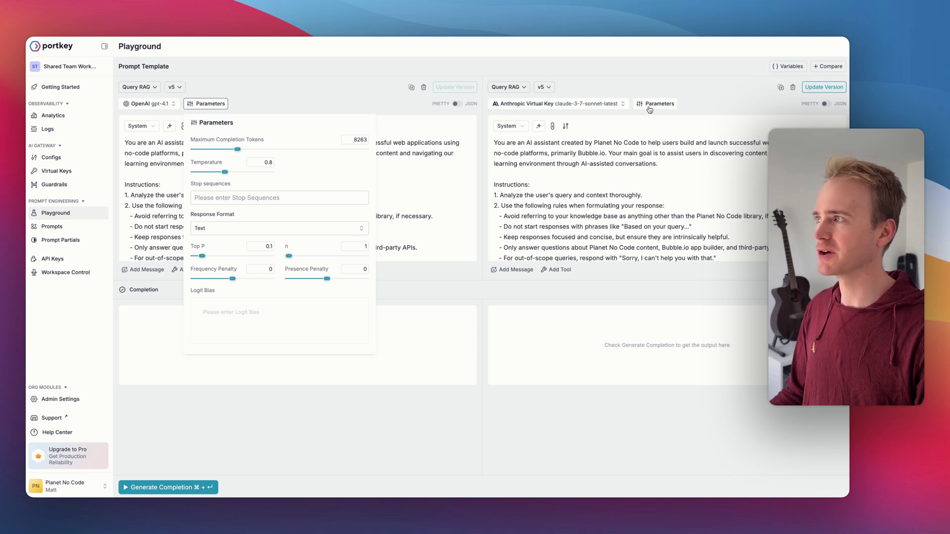
{"action": "double_click", "coordinate": [354, 140]}
{"action": "key", "text": "super+c"}
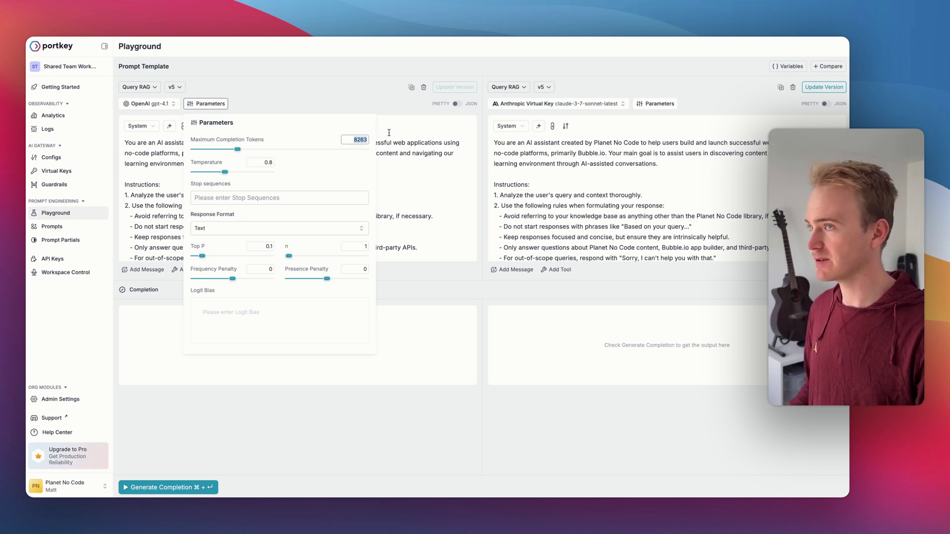
{"action": "left_click", "coordinate": [656, 103]}
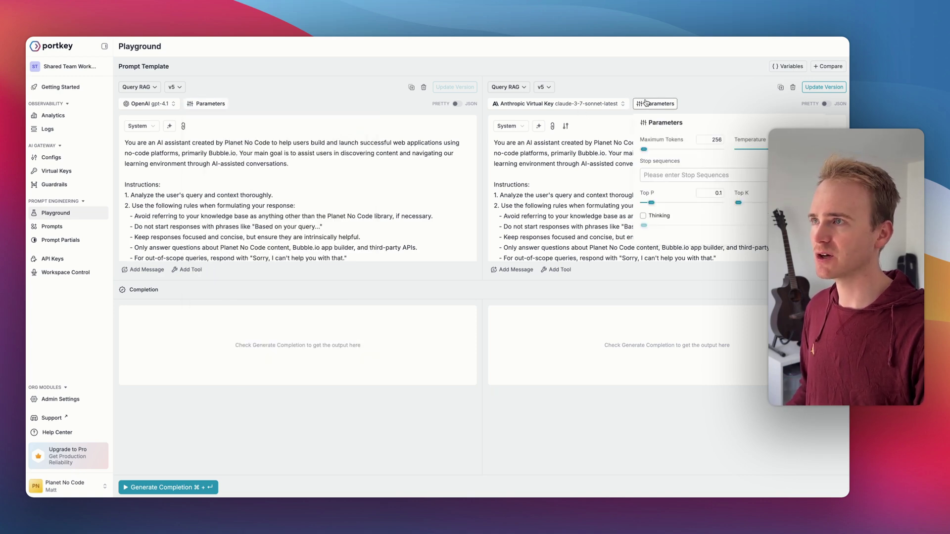
{"action": "double_click", "coordinate": [714, 140]}
{"action": "key", "text": "super+v"}
{"action": "left_click", "coordinate": [720, 95]}
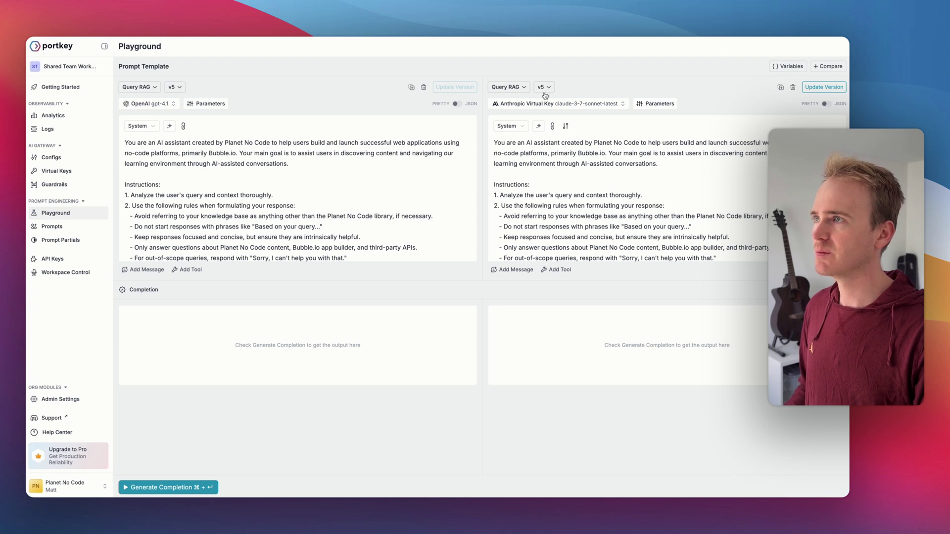
Add a third comparison column and load the saved Query RAG prompt into it.
{"action": "left_click", "coordinate": [828, 66]}
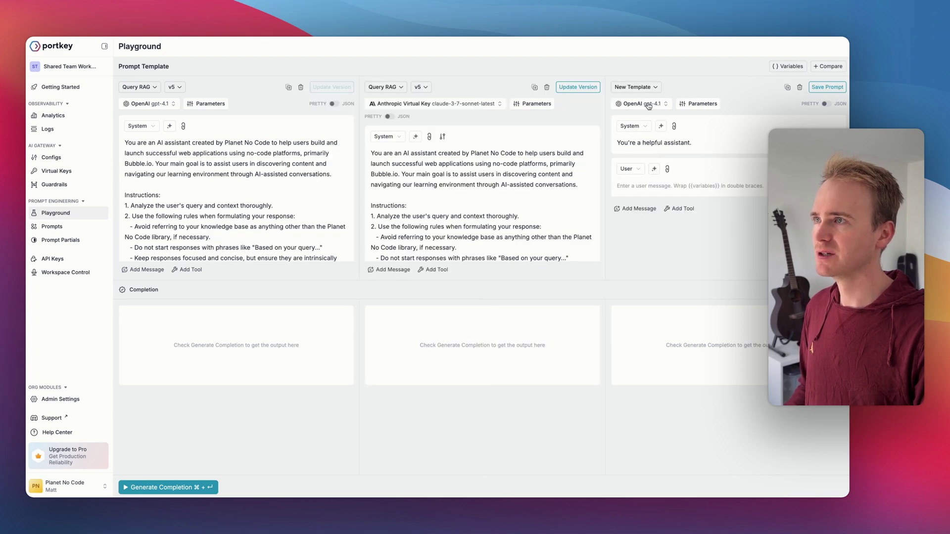
{"action": "left_click", "coordinate": [639, 88]}
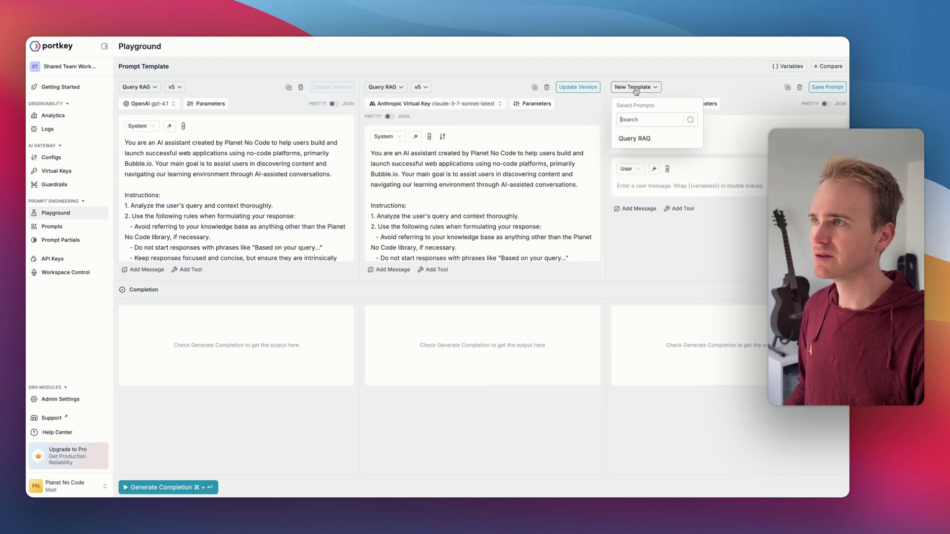
{"action": "left_click", "coordinate": [635, 140]}
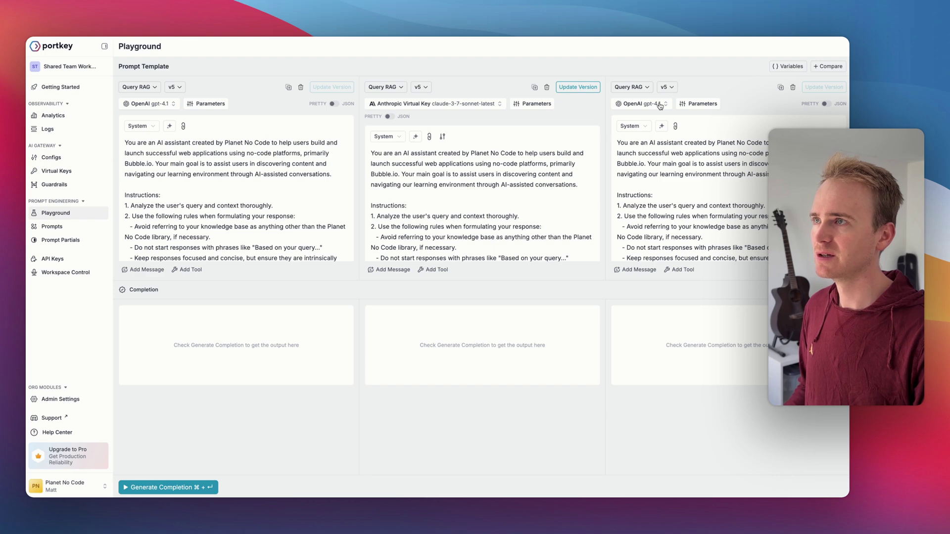
Set the third column's model to claude-sonnet-4-0 from the Anthropic Virtual Key provider.
{"action": "left_click", "coordinate": [660, 105]}
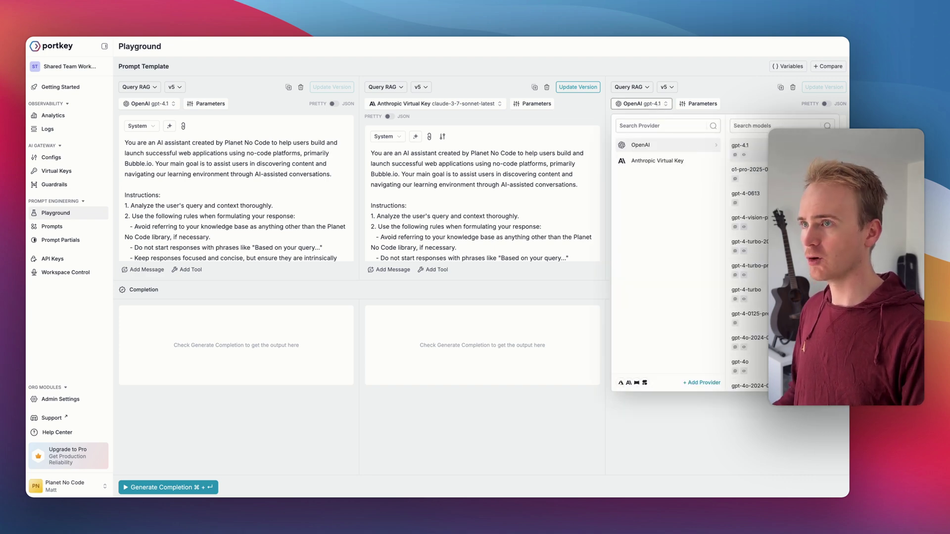
{"action": "type", "text": "4"}
{"action": "left_click", "coordinate": [693, 161]}
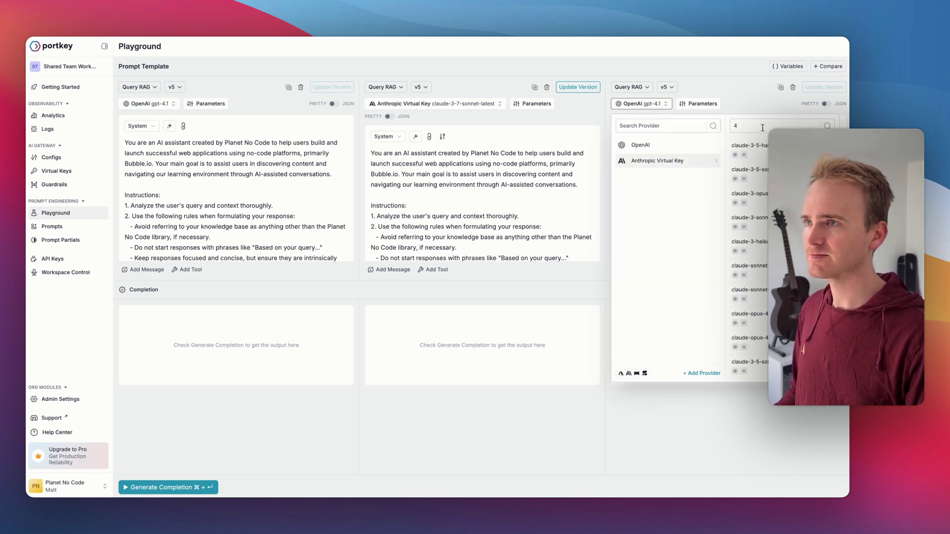
{"action": "double_click", "coordinate": [763, 128]}
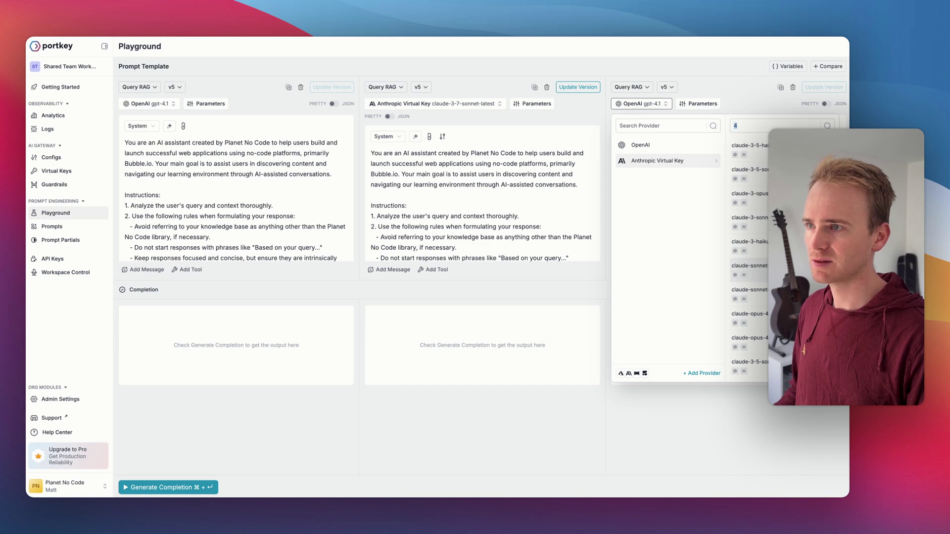
{"action": "left_click", "coordinate": [750, 265]}
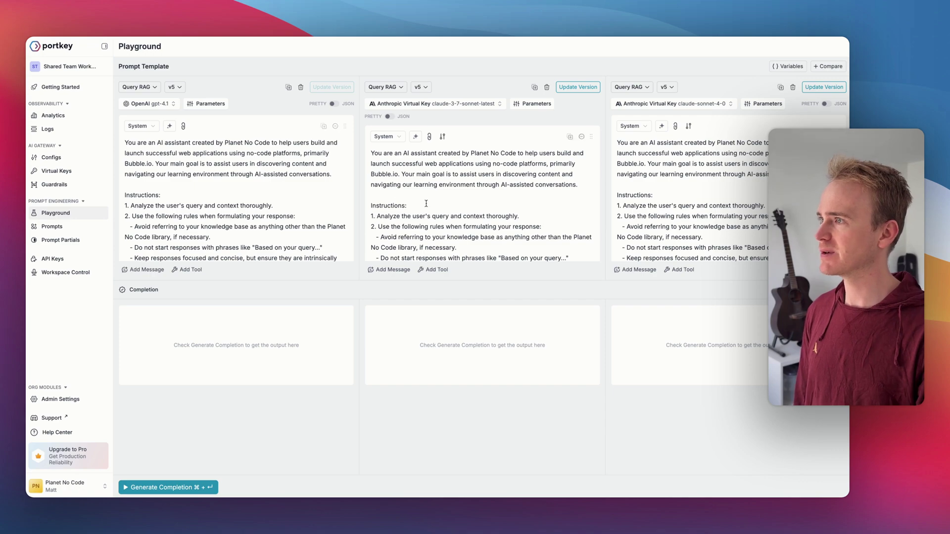
Review the prompt variables, close them, and generate completions for all three prompt columns.
{"action": "left_click", "coordinate": [791, 67]}
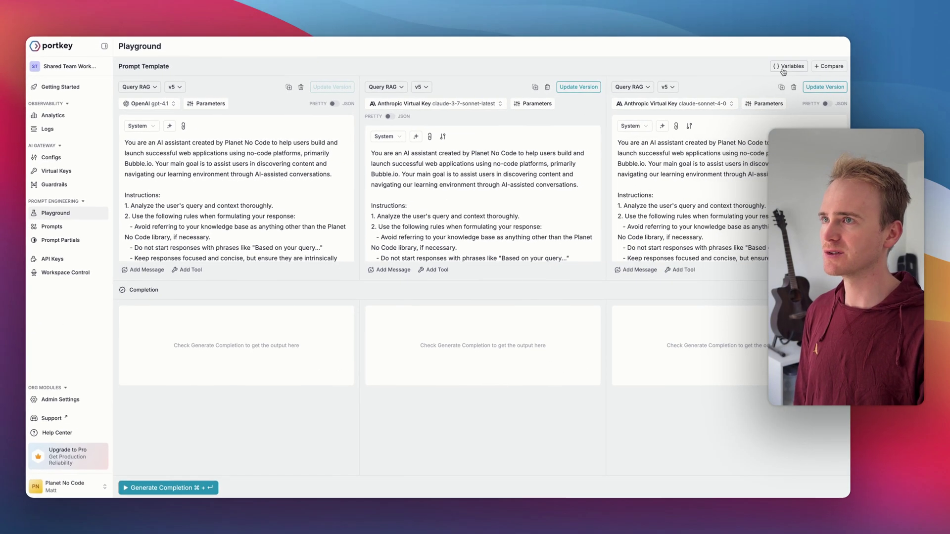
{"action": "left_click", "coordinate": [787, 66]}
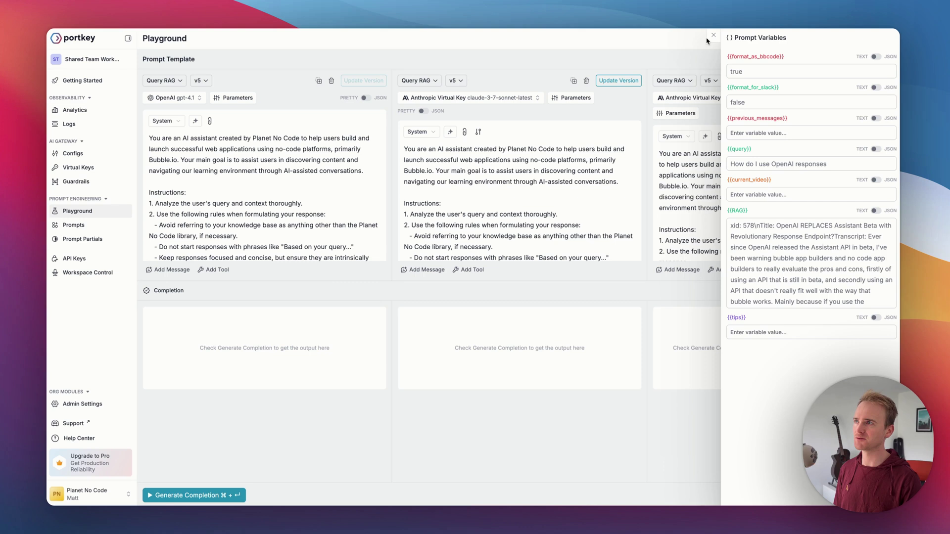
{"action": "left_click", "coordinate": [669, 43]}
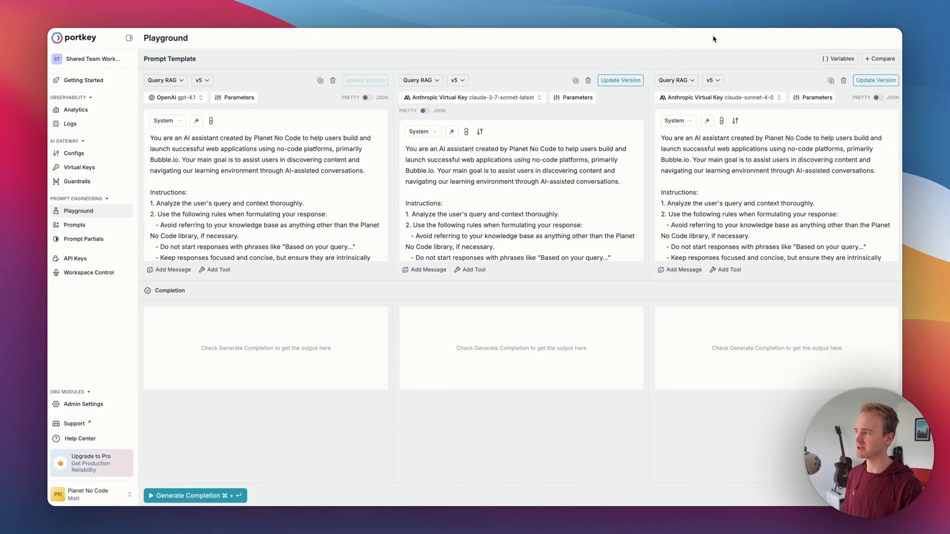
{"action": "left_click", "coordinate": [227, 495]}
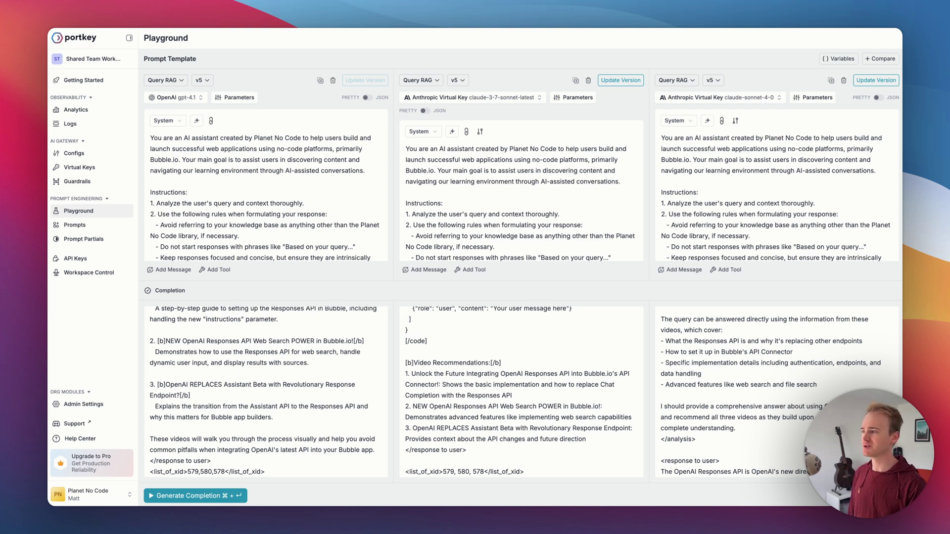
Examine the claude-3-7-sonnet-latest completion, checking its response to user tags and the implementation instructions between them.
{"action": "left_click_drag", "start_coordinate": [467, 450], "coordinate": [398, 449]}
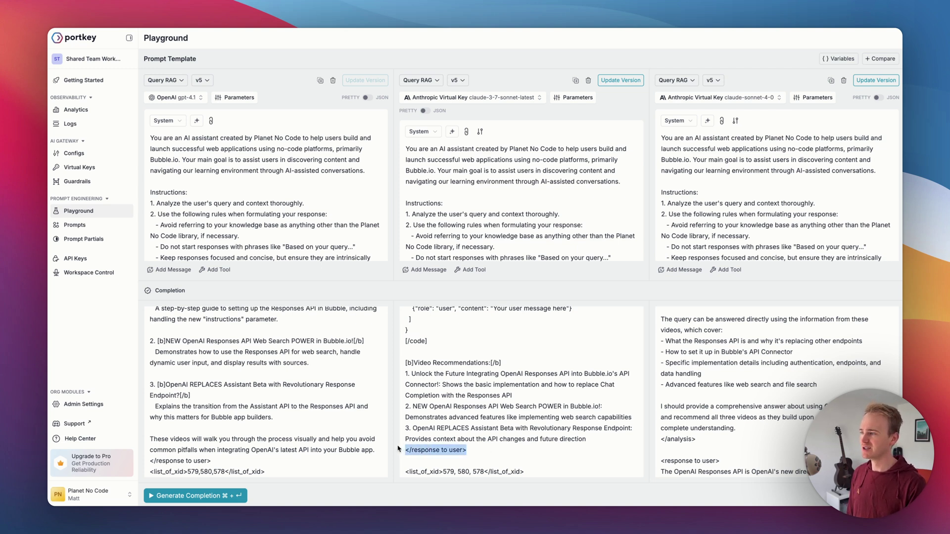
{"action": "left_click", "coordinate": [403, 455]}
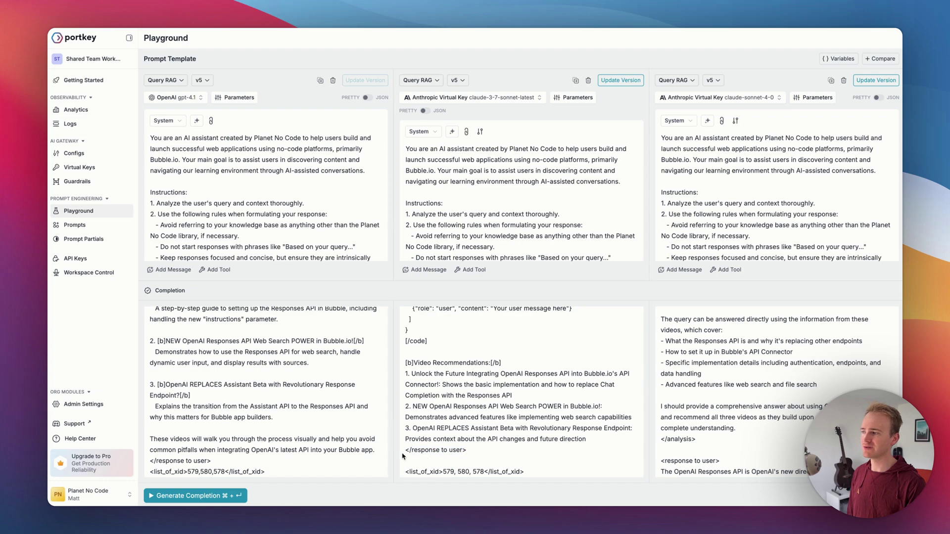
{"action": "left_click_drag", "start_coordinate": [402, 452], "coordinate": [493, 451]}
{"action": "left_click", "coordinate": [489, 438]}
{"action": "scroll", "coordinate": [494, 427], "scroll_direction": "up", "scroll_amount": 5}
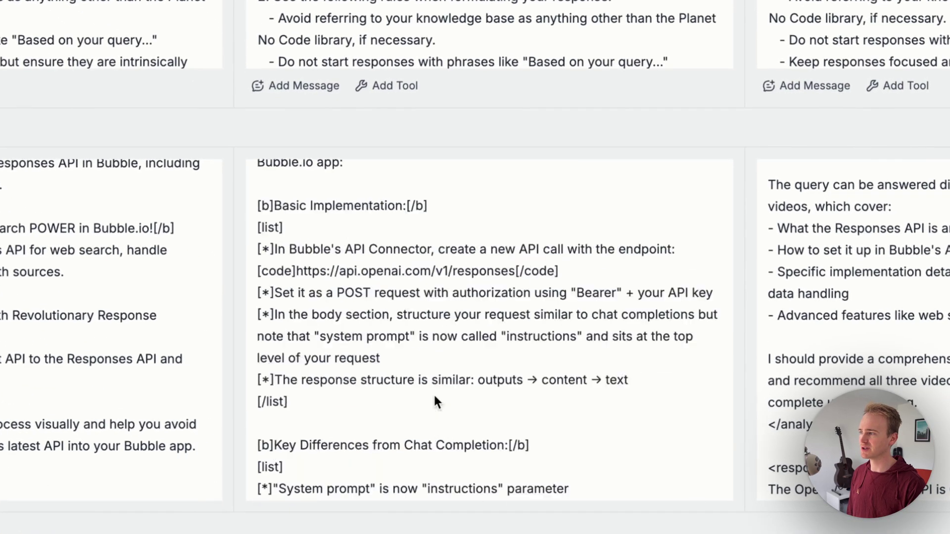
{"action": "scroll", "coordinate": [434, 396], "scroll_direction": "up", "scroll_amount": 4}
{"action": "left_click_drag", "start_coordinate": [379, 265], "coordinate": [245, 249]}
{"action": "left_click", "coordinate": [289, 252]}
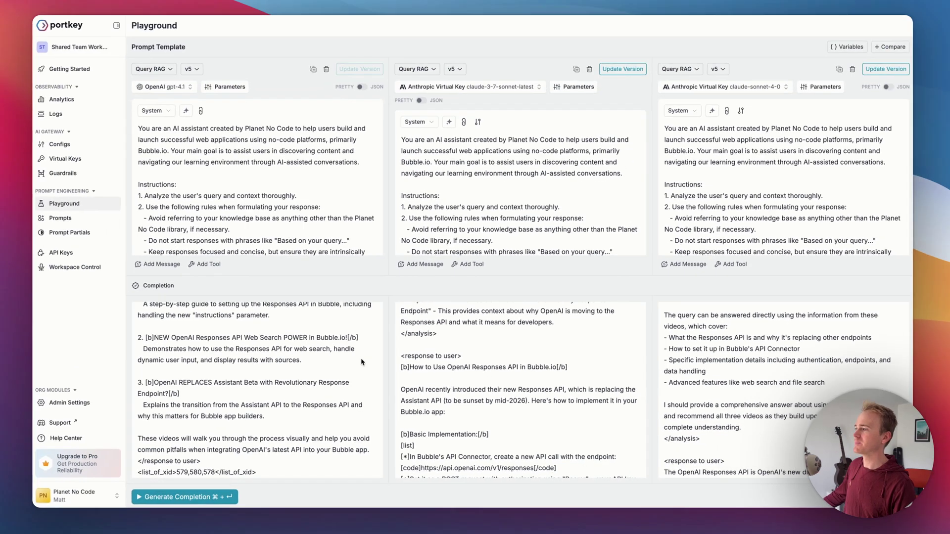
Read through the gpt-4.1 completion, from its analysis and setup steps to the key tips and video recommendations.
{"action": "scroll", "coordinate": [248, 335], "scroll_direction": "up", "scroll_amount": 5}
{"action": "scroll", "coordinate": [336, 371], "scroll_direction": "up", "scroll_amount": 5}
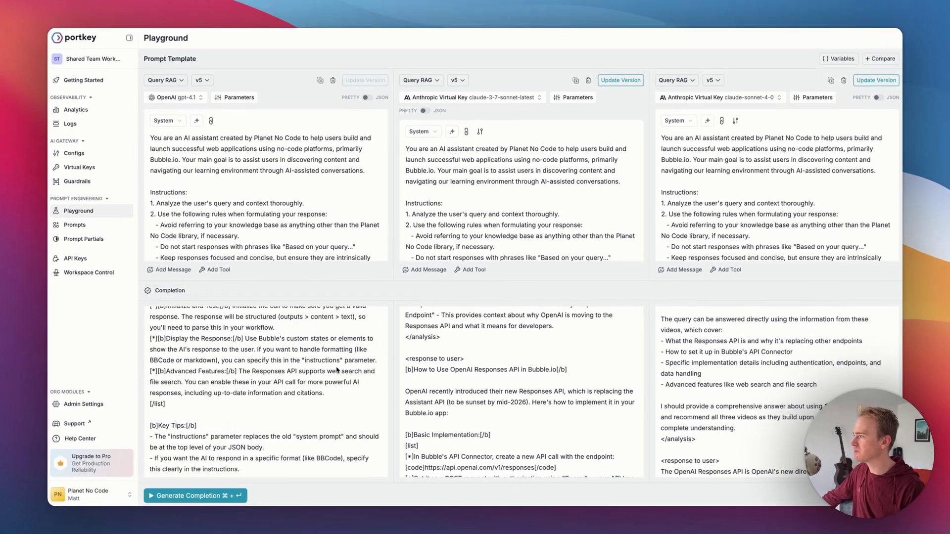
{"action": "scroll", "coordinate": [337, 370], "scroll_direction": "up", "scroll_amount": 5}
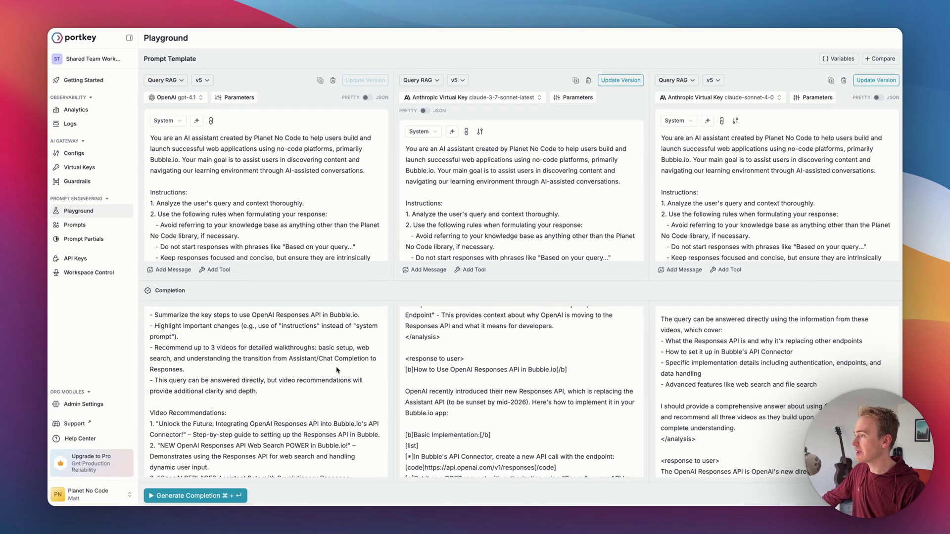
{"action": "scroll", "coordinate": [337, 370], "scroll_direction": "down", "scroll_amount": 10}
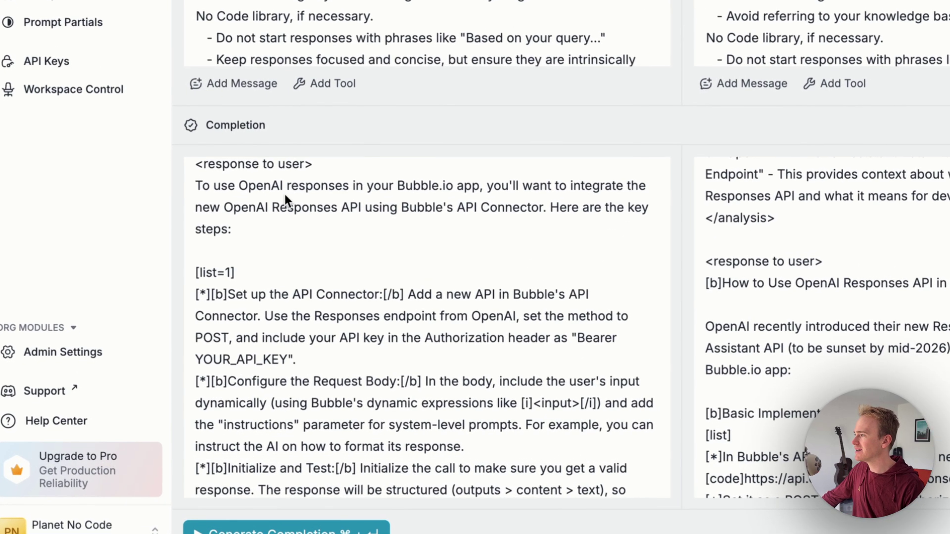
{"action": "scroll", "coordinate": [396, 229], "scroll_direction": "down", "scroll_amount": 1}
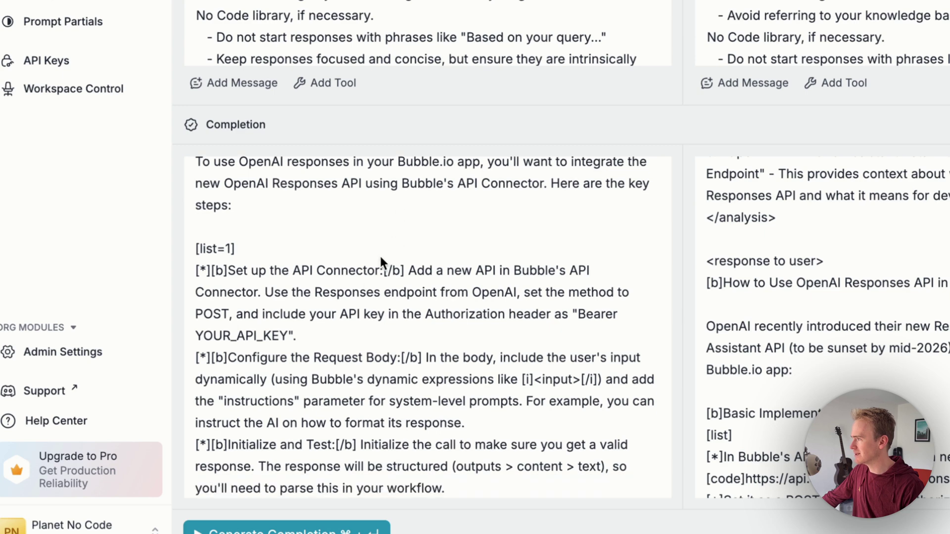
{"action": "scroll", "coordinate": [292, 305], "scroll_direction": "down", "scroll_amount": 2}
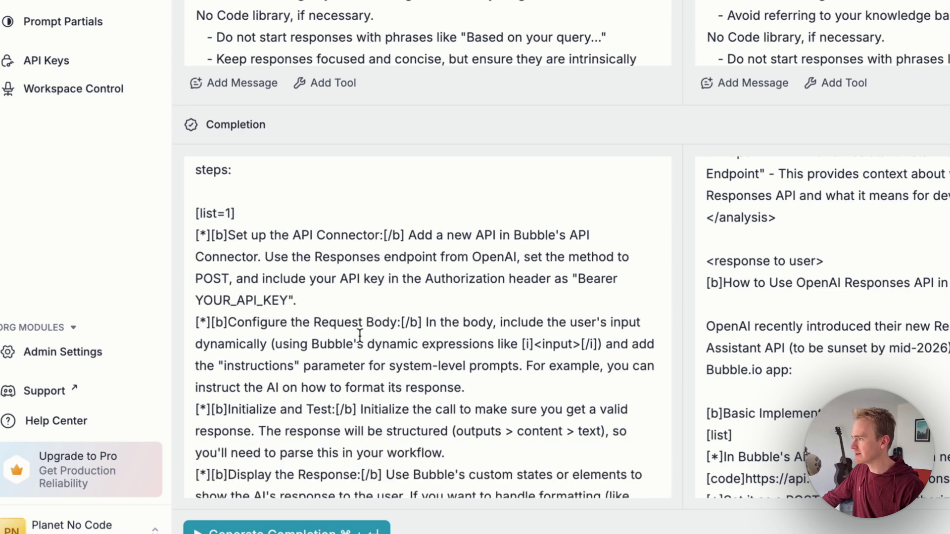
{"action": "scroll", "coordinate": [359, 336], "scroll_direction": "down", "scroll_amount": 3}
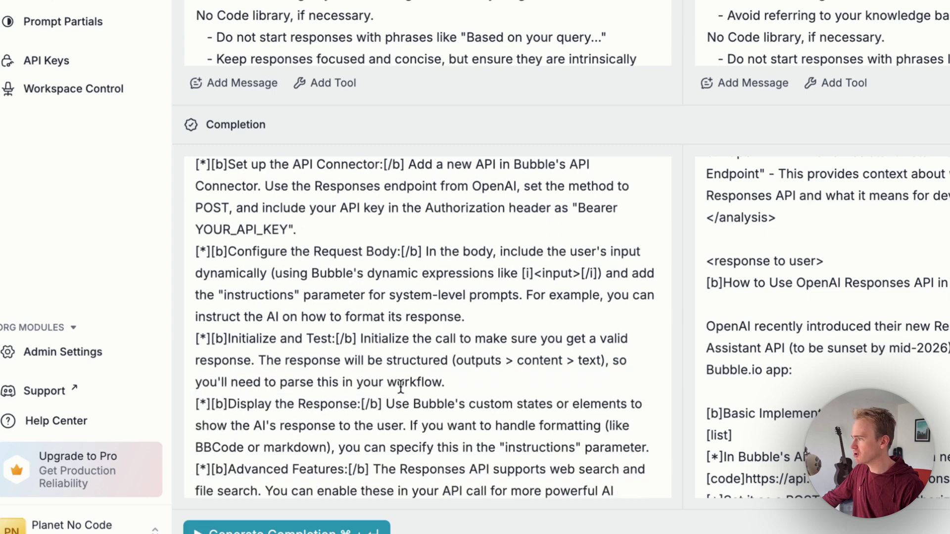
{"action": "scroll", "coordinate": [405, 388], "scroll_direction": "down", "scroll_amount": 4}
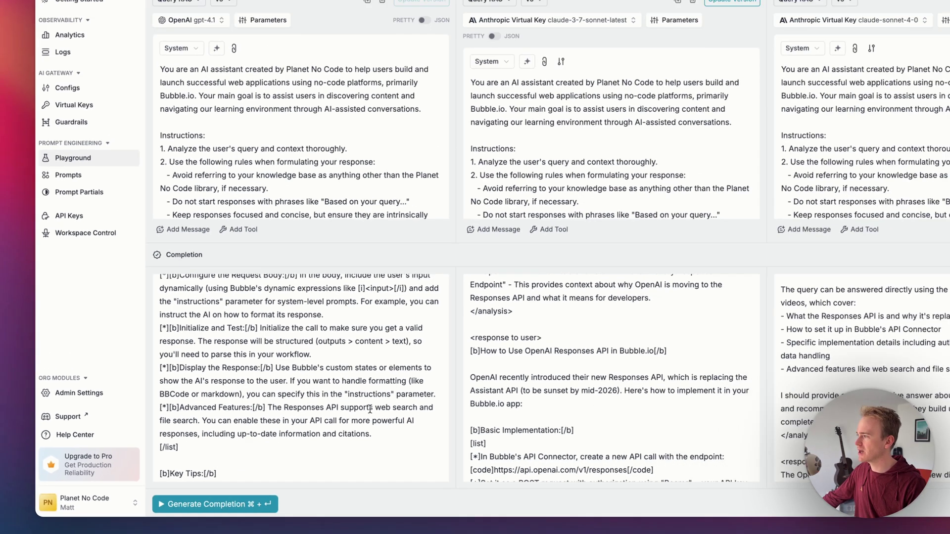
{"action": "scroll", "coordinate": [398, 372], "scroll_direction": "down", "scroll_amount": 5}
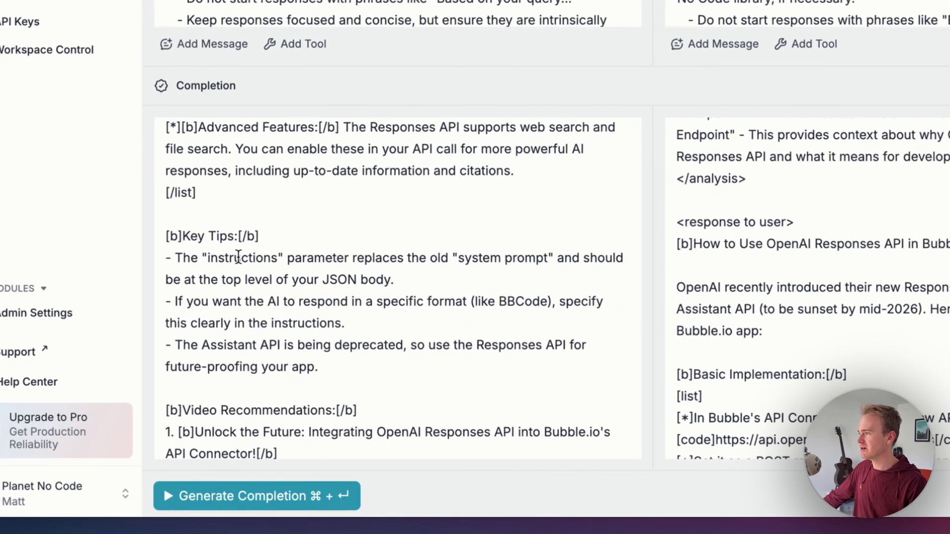
{"action": "scroll", "coordinate": [318, 344], "scroll_direction": "down", "scroll_amount": 1}
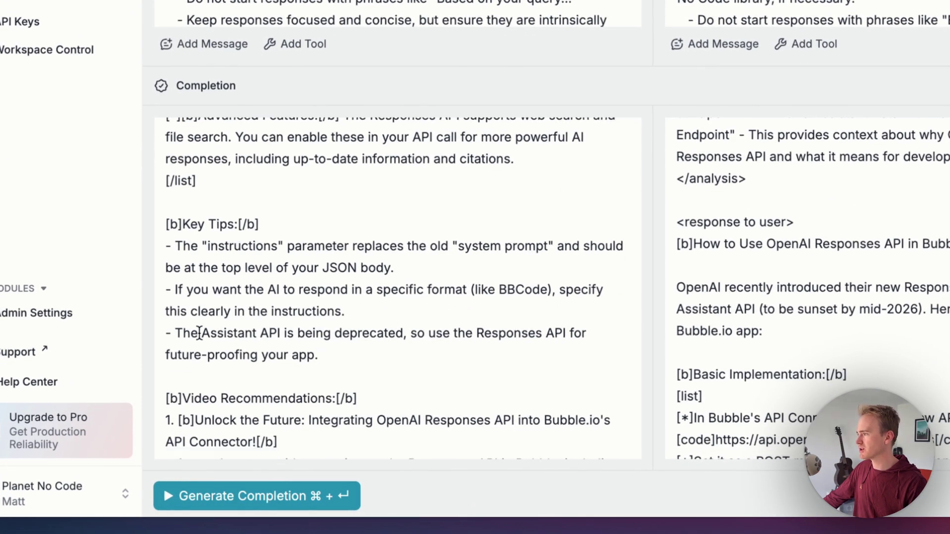
{"action": "left_click_drag", "start_coordinate": [202, 332], "coordinate": [340, 351]}
{"action": "left_click", "coordinate": [345, 353]}
{"action": "scroll", "coordinate": [346, 356], "scroll_direction": "down", "scroll_amount": 5}
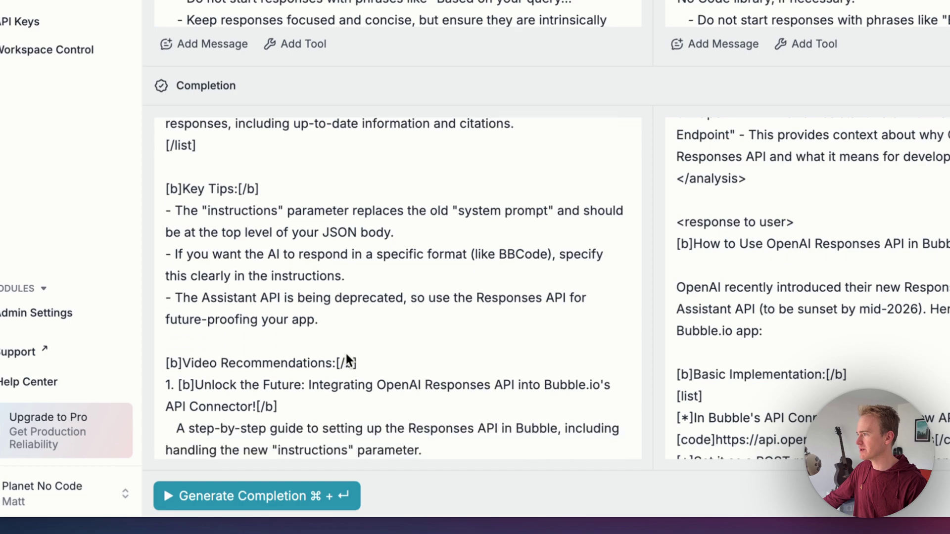
{"action": "scroll", "coordinate": [388, 319], "scroll_direction": "down", "scroll_amount": 2}
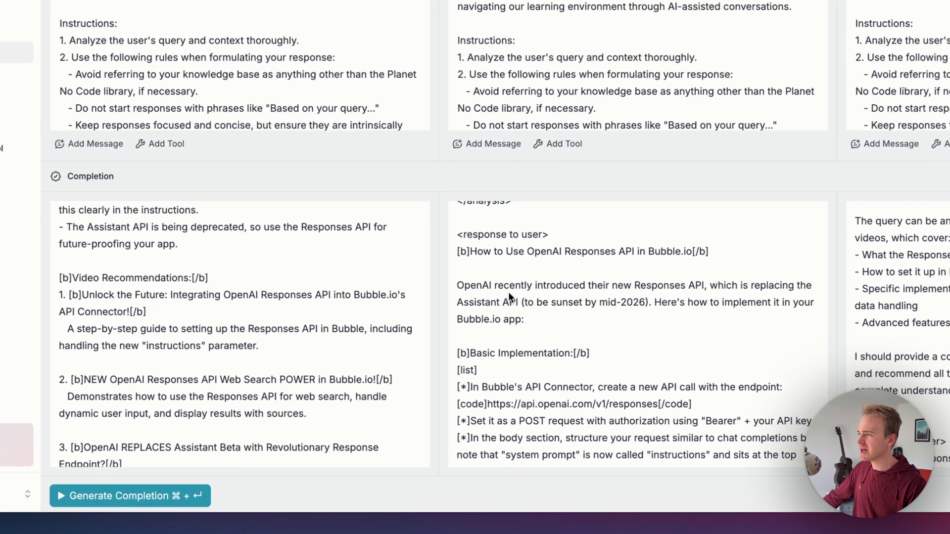
Reread the gpt-4.1 completion's key tips, setup steps, analysis section and the start of its response to the user.
{"action": "scroll", "coordinate": [330, 361], "scroll_direction": "up", "scroll_amount": 8}
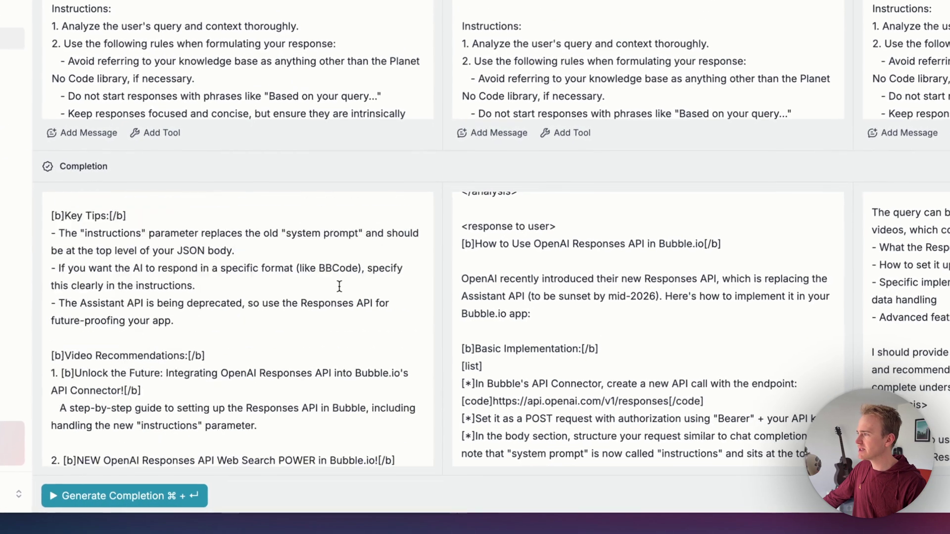
{"action": "scroll", "coordinate": [340, 286], "scroll_direction": "up", "scroll_amount": 10}
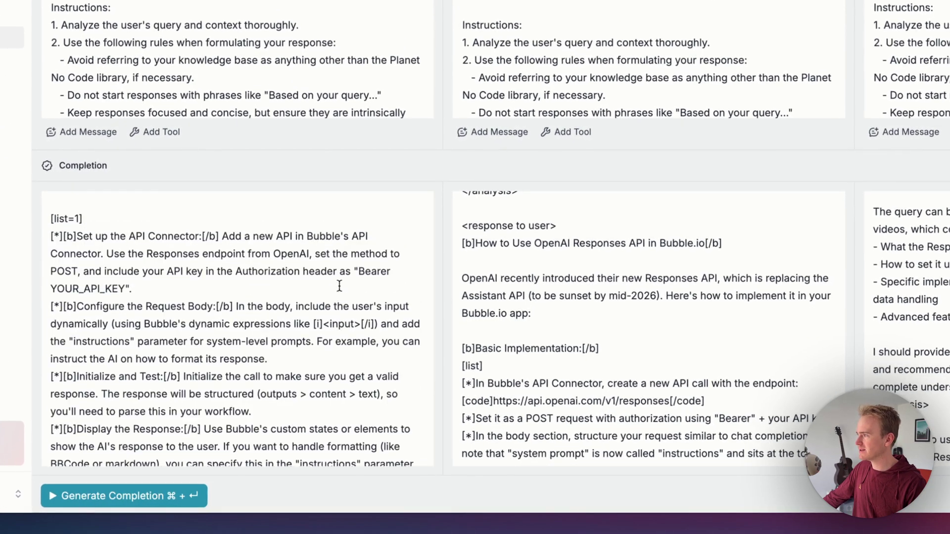
{"action": "scroll", "coordinate": [339, 286], "scroll_direction": "down", "scroll_amount": 10}
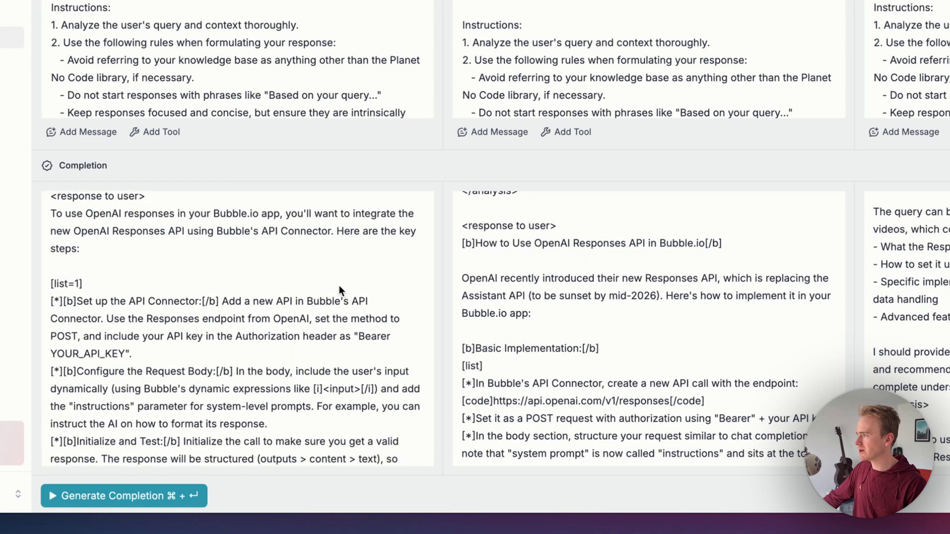
{"action": "scroll", "coordinate": [340, 286], "scroll_direction": "down", "scroll_amount": 10}
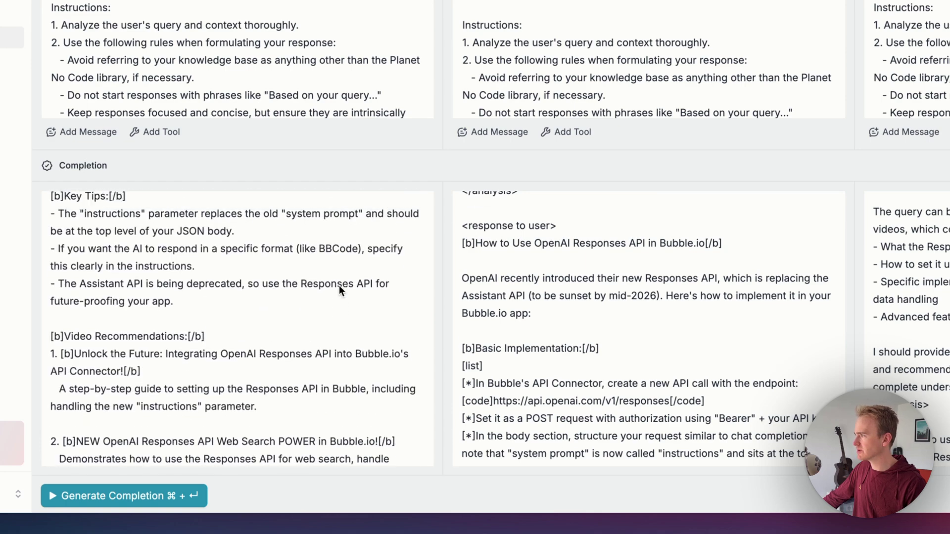
{"action": "scroll", "coordinate": [340, 286], "scroll_direction": "up", "scroll_amount": 10}
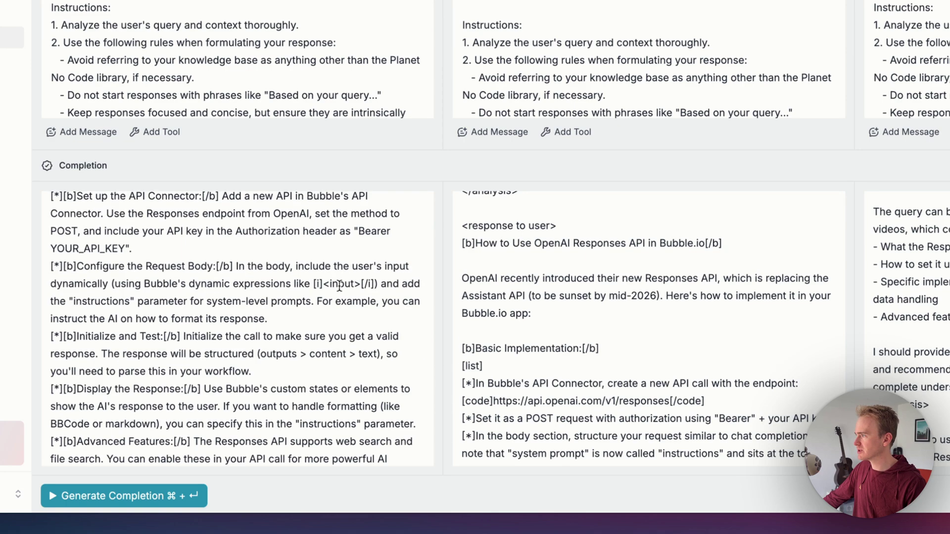
{"action": "scroll", "coordinate": [340, 286], "scroll_direction": "up", "scroll_amount": 10}
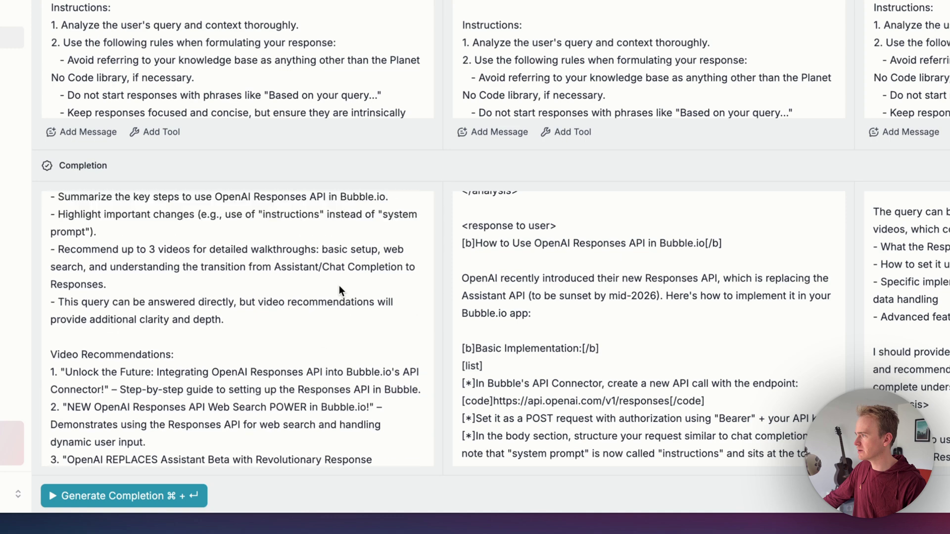
{"action": "scroll", "coordinate": [339, 286], "scroll_direction": "down", "scroll_amount": 6}
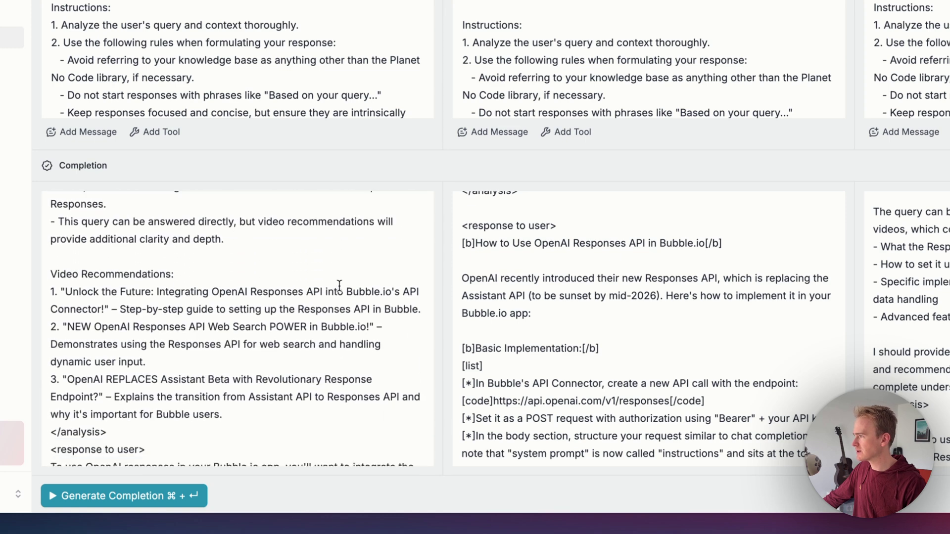
{"action": "scroll", "coordinate": [339, 286], "scroll_direction": "down", "scroll_amount": 5}
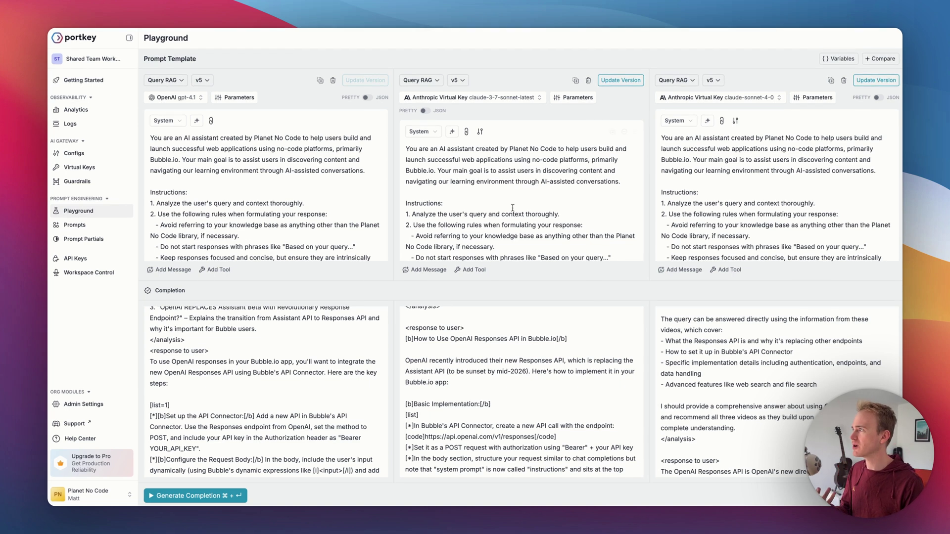
Review the model parameters of the gpt-4.1 column and the claude-3-7-sonnet-latest column, then close them.
{"action": "left_click", "coordinate": [217, 99]}
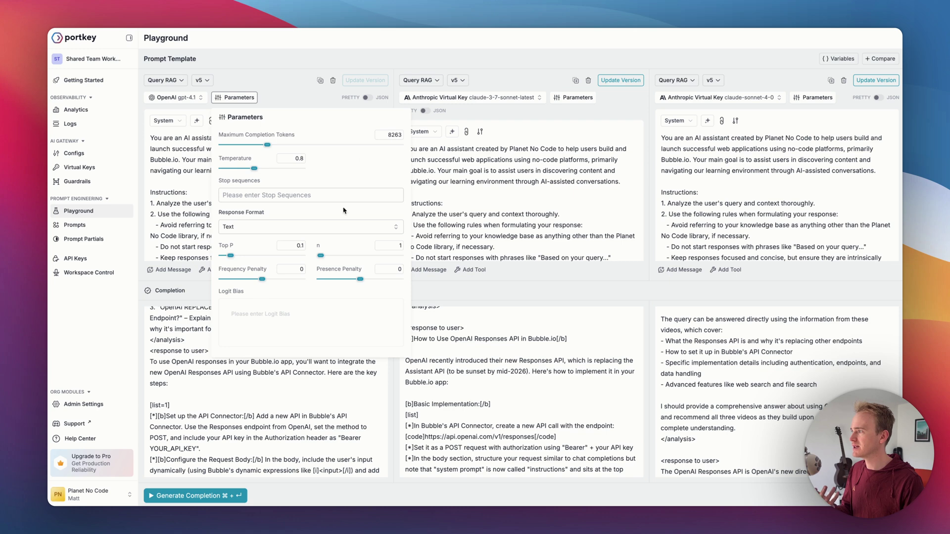
{"action": "left_click", "coordinate": [579, 99]}
{"action": "left_click", "coordinate": [582, 101]}
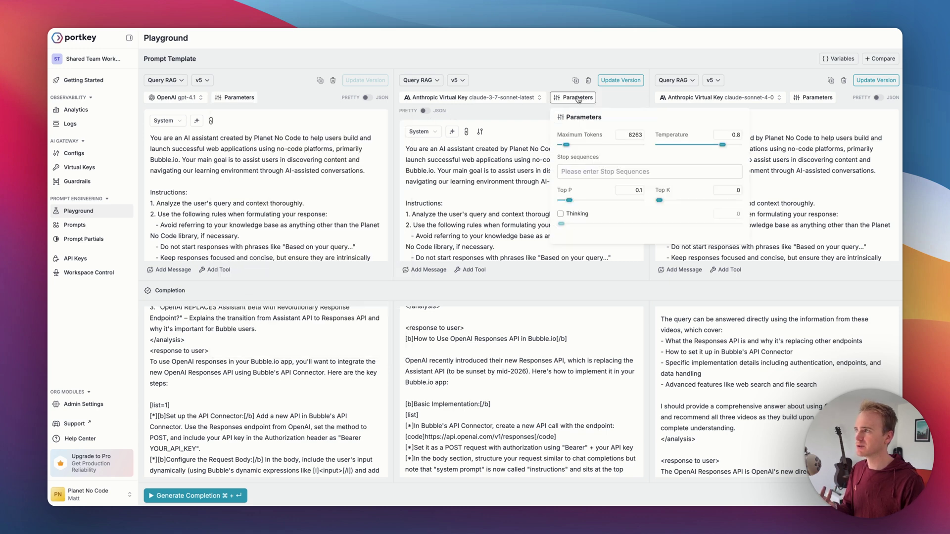
{"action": "left_click", "coordinate": [578, 99]}
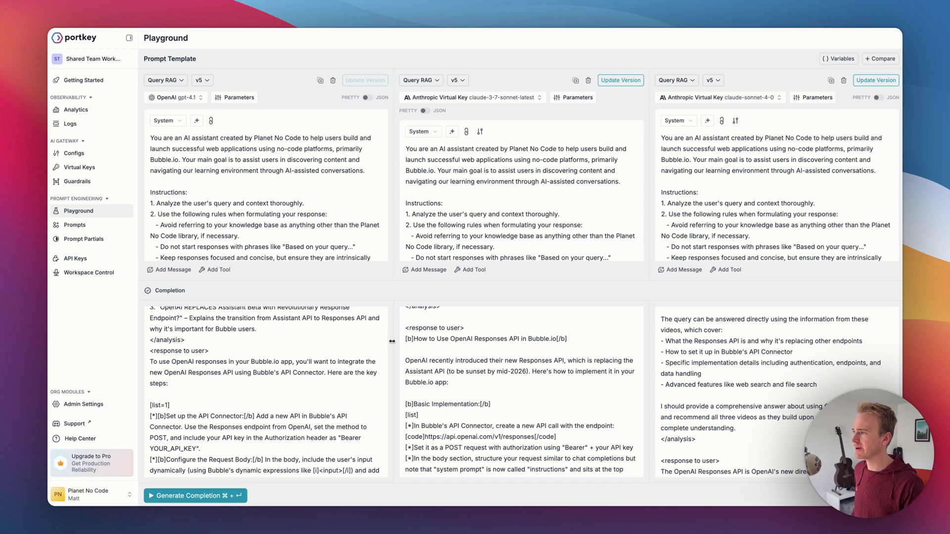
Highlight the Assistant API sunset remark in the introduction of the claude-3-7-sonnet-latest completion, then clear the selection.
{"action": "scroll", "coordinate": [339, 358], "scroll_direction": "up", "scroll_amount": 1}
{"action": "scroll", "coordinate": [325, 375], "scroll_direction": "down", "scroll_amount": 1}
{"action": "scroll", "coordinate": [322, 376], "scroll_direction": "down", "scroll_amount": 1}
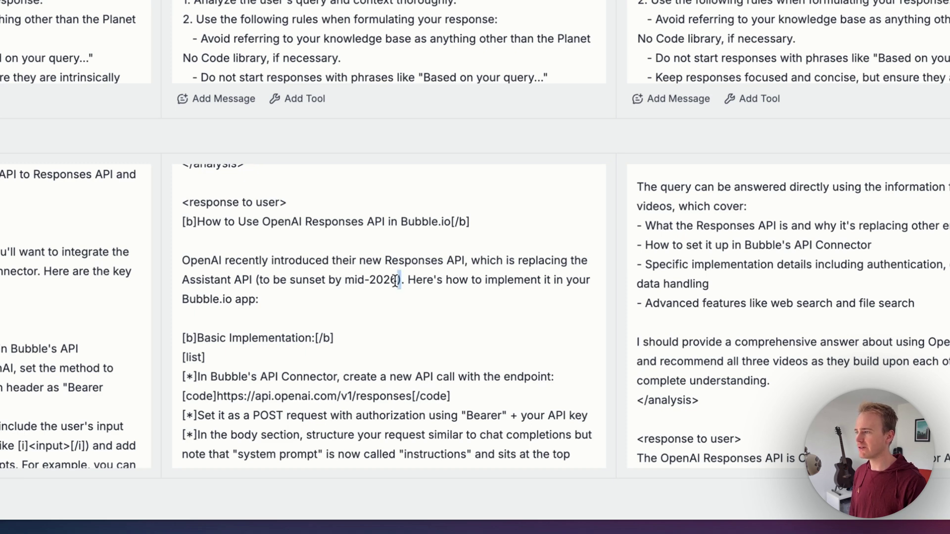
{"action": "left_click_drag", "start_coordinate": [402, 280], "coordinate": [182, 286]}
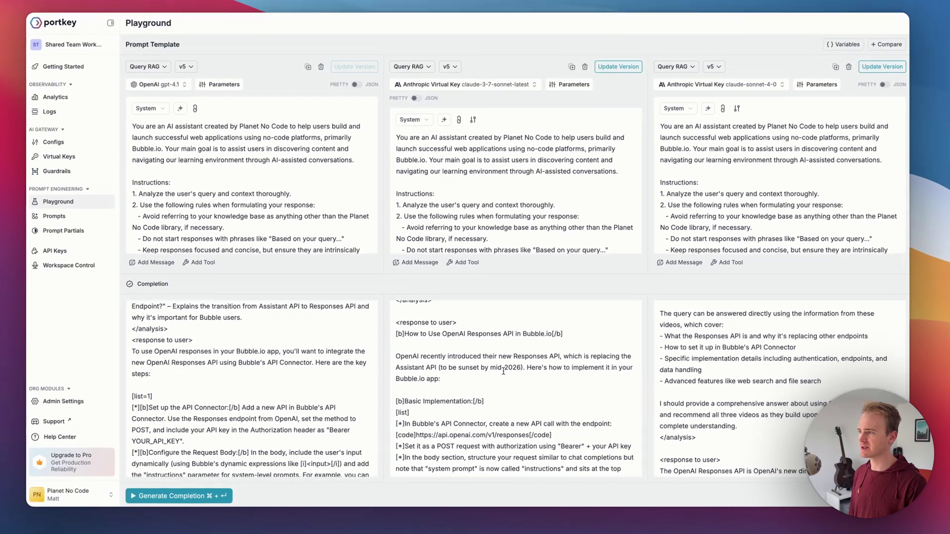
{"action": "left_click", "coordinate": [461, 280]}
Find and highlight the Assistant API deprecation tip in the gpt-4.1 completion, then clear the selection.
{"action": "scroll", "coordinate": [324, 376], "scroll_direction": "down", "scroll_amount": 10}
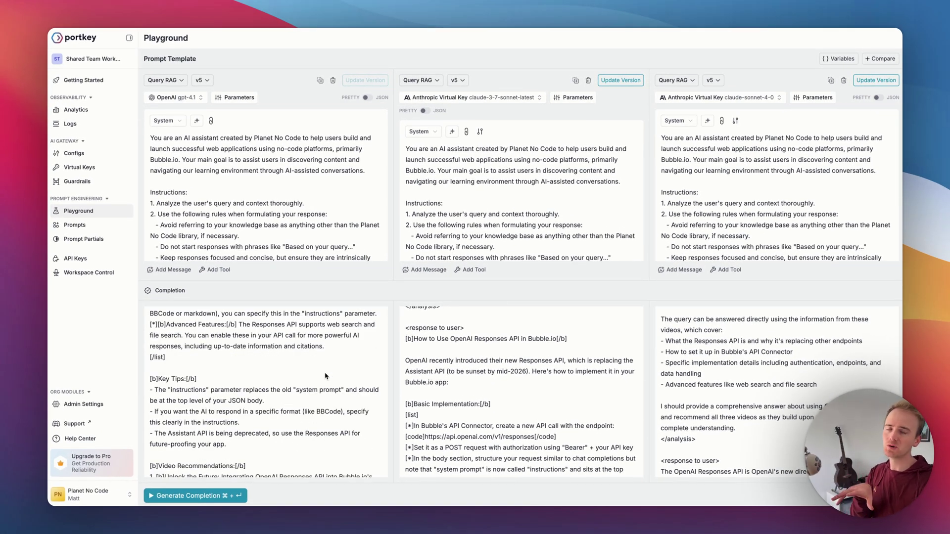
{"action": "scroll", "coordinate": [325, 376], "scroll_direction": "down", "scroll_amount": 5}
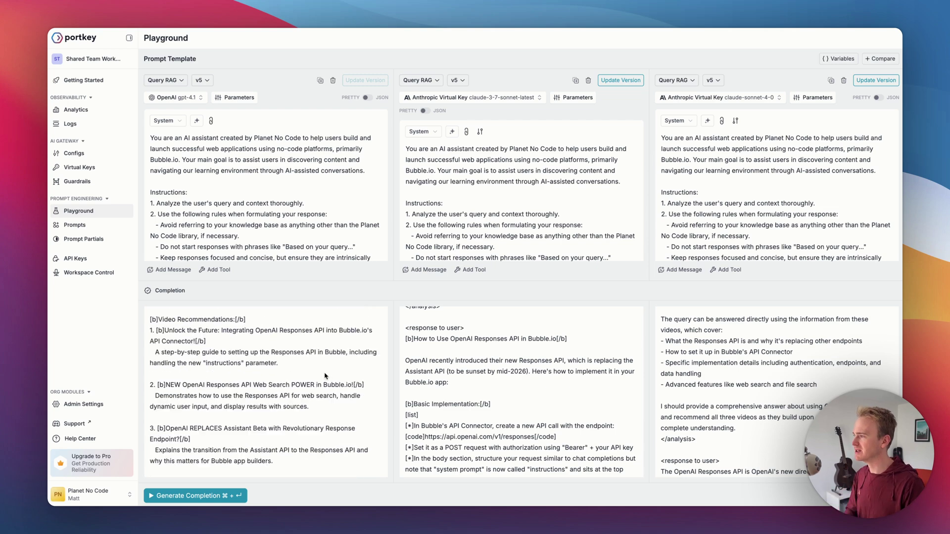
{"action": "scroll", "coordinate": [234, 361], "scroll_direction": "up", "scroll_amount": 2}
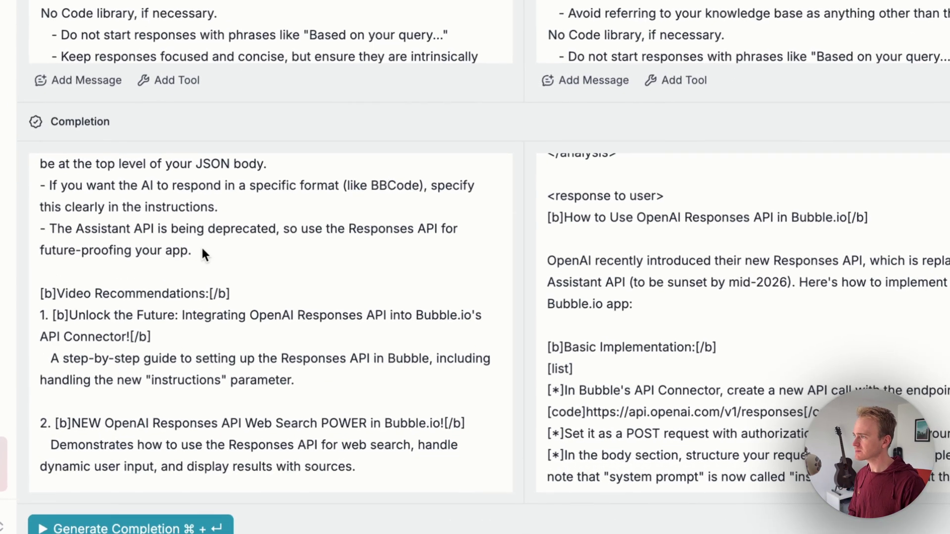
{"action": "left_click_drag", "start_coordinate": [226, 356], "coordinate": [168, 348]}
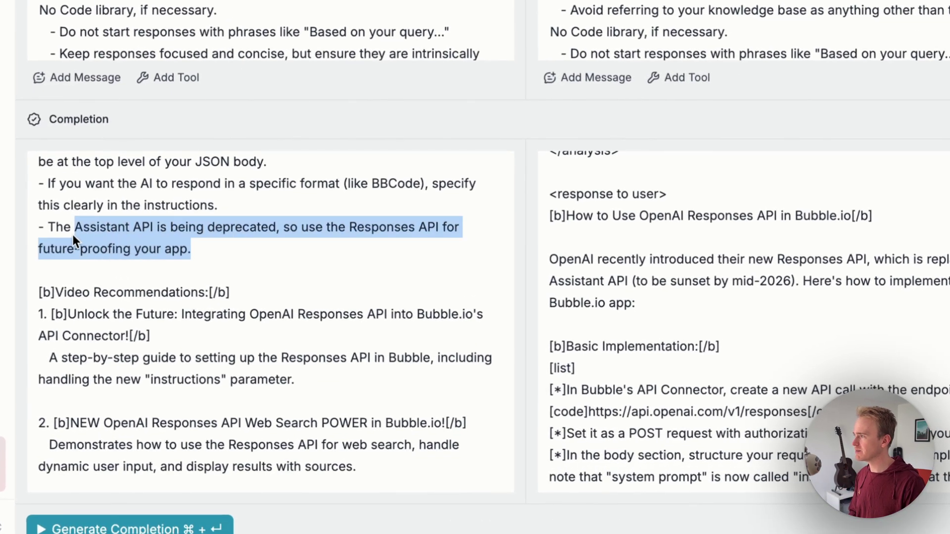
{"action": "left_click", "coordinate": [45, 235]}
{"action": "left_click_drag", "start_coordinate": [54, 228], "coordinate": [217, 256]}
{"action": "left_click", "coordinate": [222, 257]}
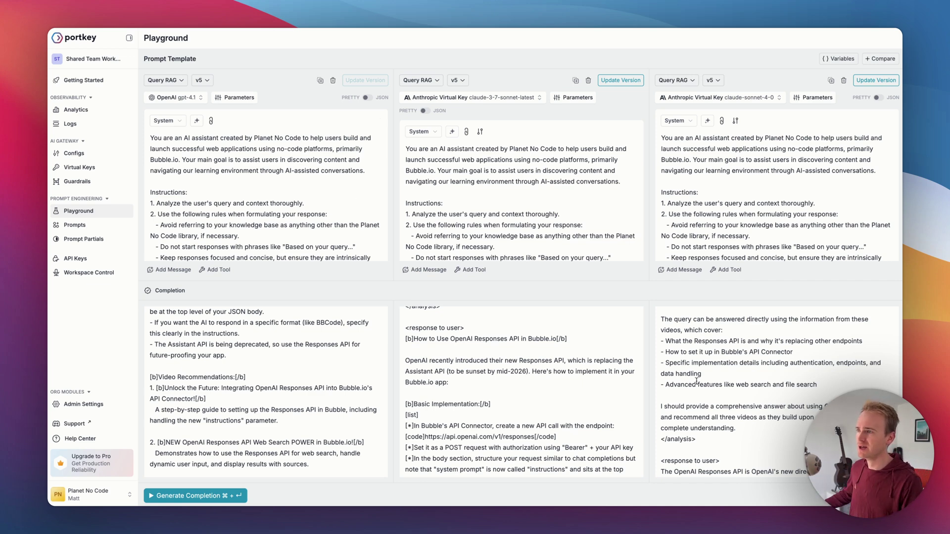
Check the claude-sonnet-4-0 completion for truncation, set that column's maximum tokens to 8263, and regenerate the completions.
{"action": "scroll", "coordinate": [788, 362], "scroll_direction": "up", "scroll_amount": 3}
{"action": "scroll", "coordinate": [788, 361], "scroll_direction": "up", "scroll_amount": 2}
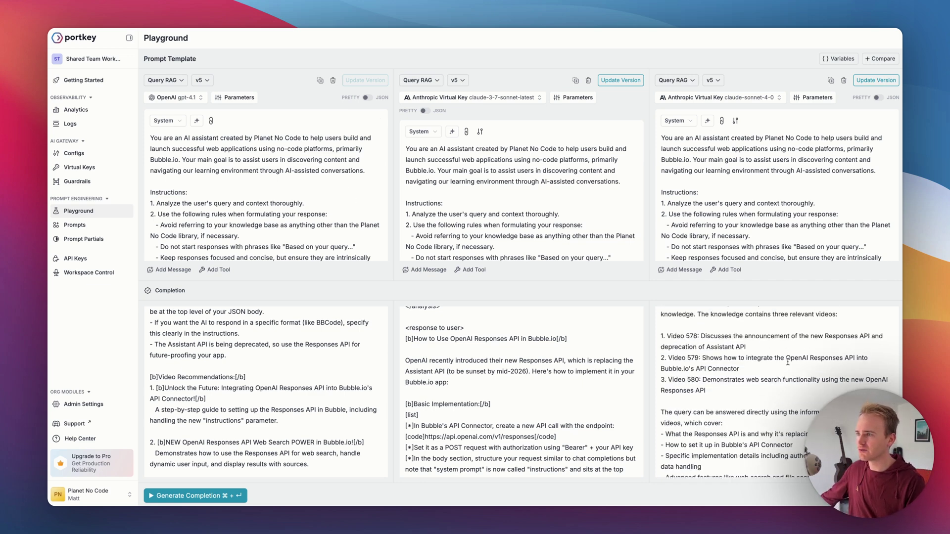
{"action": "scroll", "coordinate": [787, 366], "scroll_direction": "down", "scroll_amount": 5}
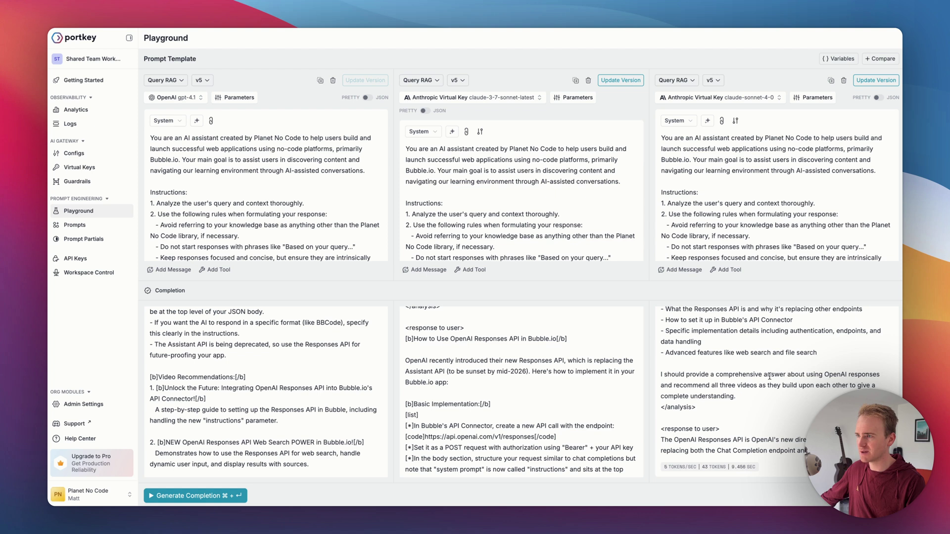
{"action": "left_click", "coordinate": [813, 98]}
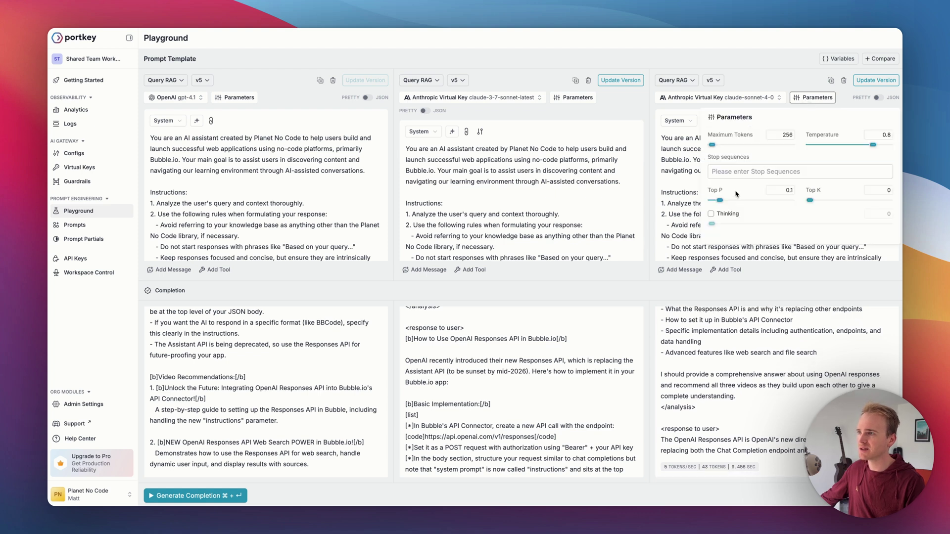
{"action": "double_click", "coordinate": [780, 138]}
{"action": "type", "text": "3263"}
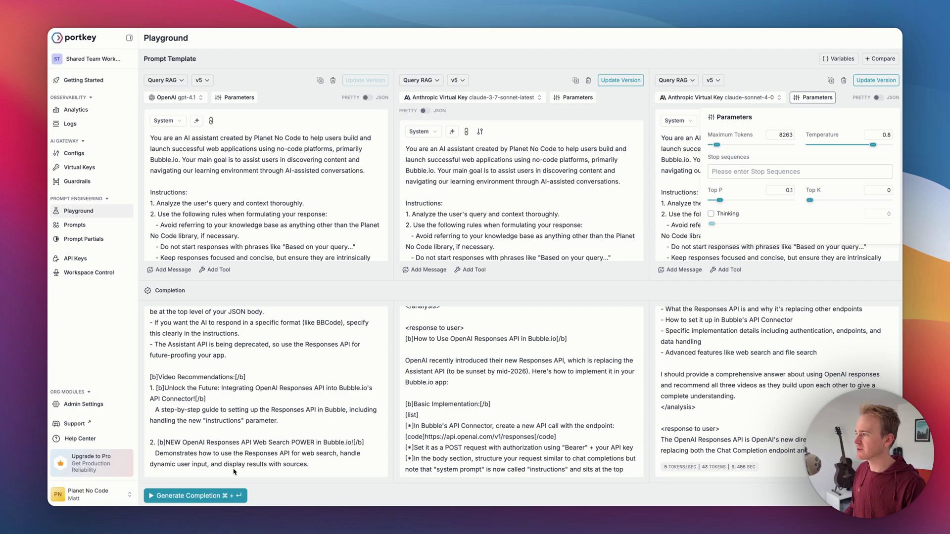
{"action": "left_click", "coordinate": [225, 496]}
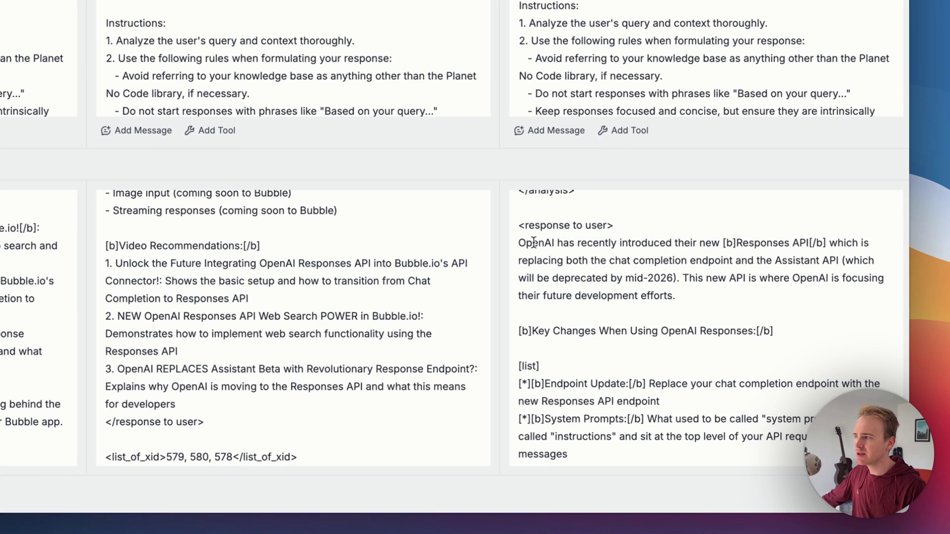
Compare the regenerated claude-3-7-sonnet-latest and claude-sonnet-4-0 completions, covering their introductions, setup steps and key changes.
{"action": "scroll", "coordinate": [523, 333], "scroll_direction": "up", "scroll_amount": 5}
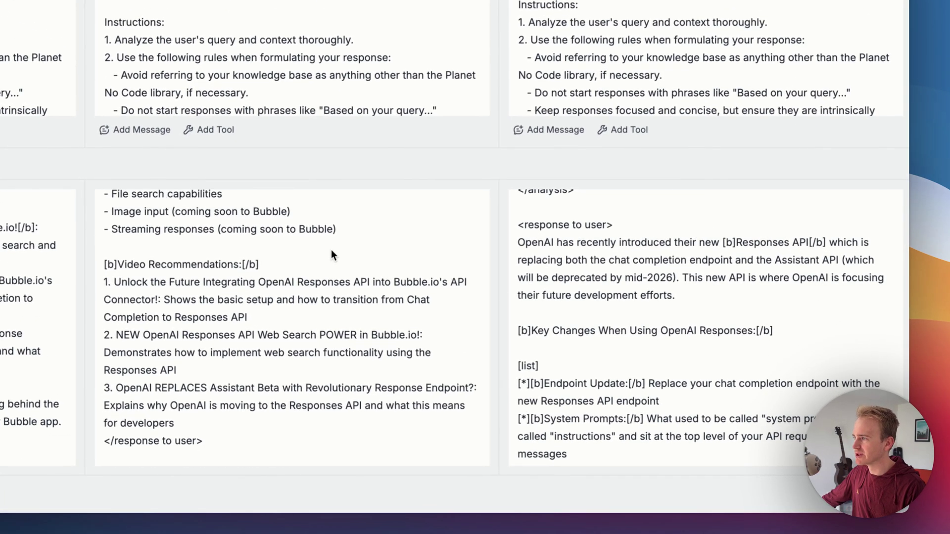
{"action": "scroll", "coordinate": [346, 248], "scroll_direction": "up", "scroll_amount": 10}
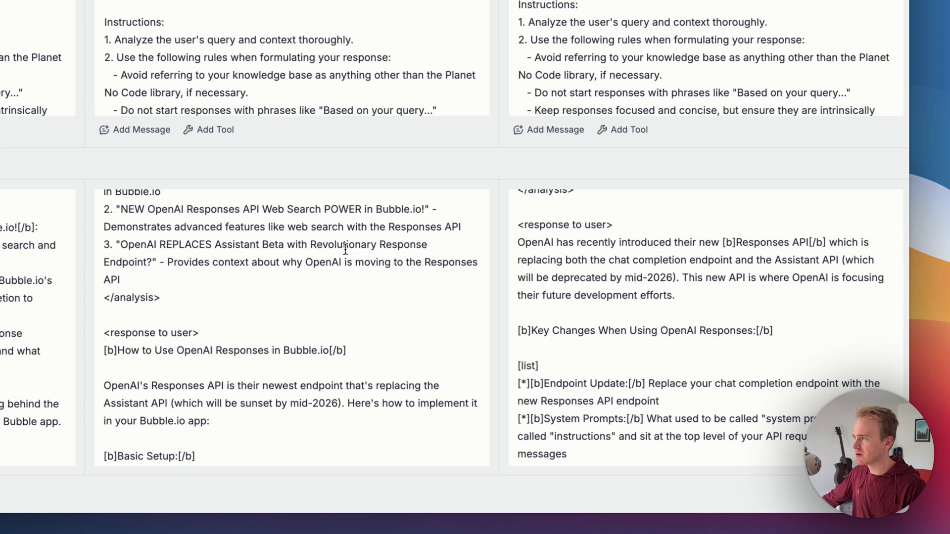
{"action": "scroll", "coordinate": [345, 249], "scroll_direction": "down", "scroll_amount": 5}
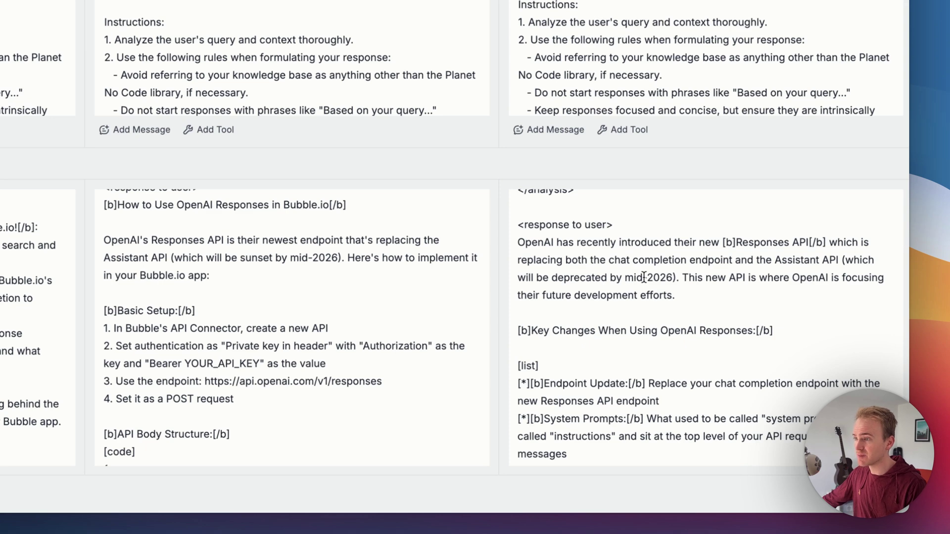
{"action": "scroll", "coordinate": [643, 277], "scroll_direction": "down", "scroll_amount": 2}
{"action": "scroll", "coordinate": [644, 278], "scroll_direction": "down", "scroll_amount": 4}
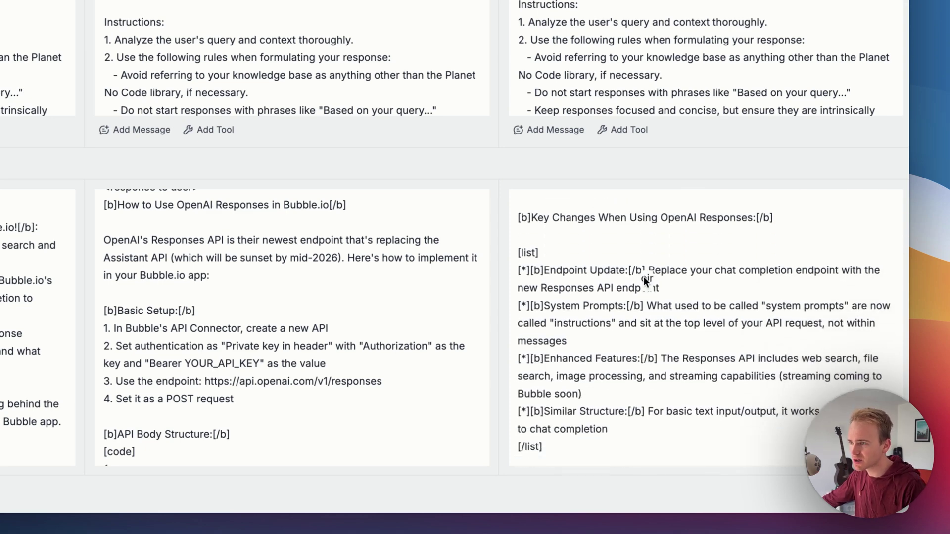
{"action": "scroll", "coordinate": [644, 280], "scroll_direction": "down", "scroll_amount": 1}
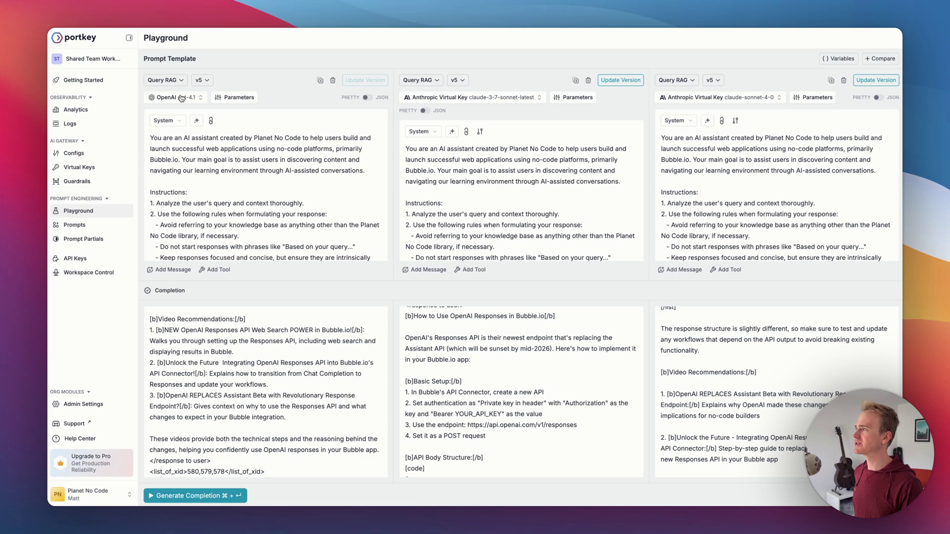
Switch the first column's model from OpenAI to gpt-4o and generate the completions for all three columns again.
{"action": "left_click", "coordinate": [145, 80]}
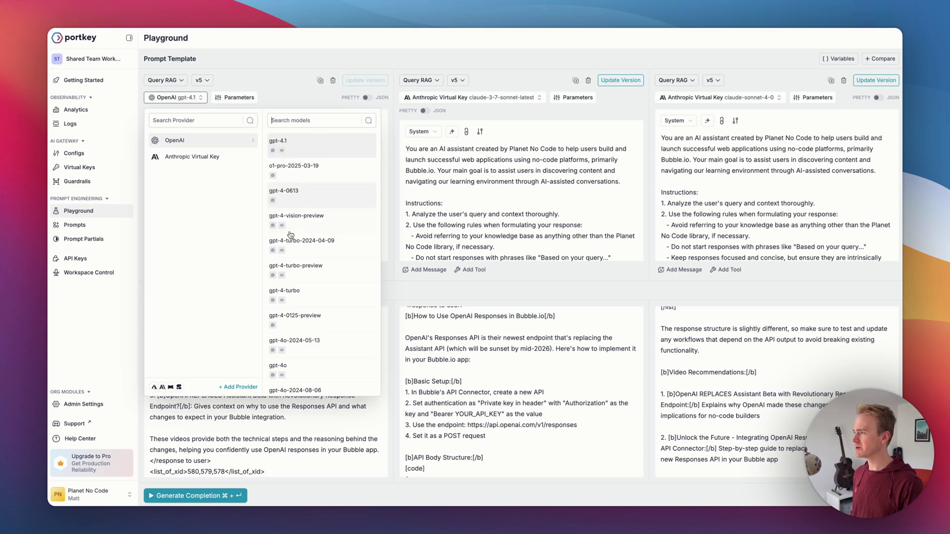
{"action": "left_click", "coordinate": [324, 372]}
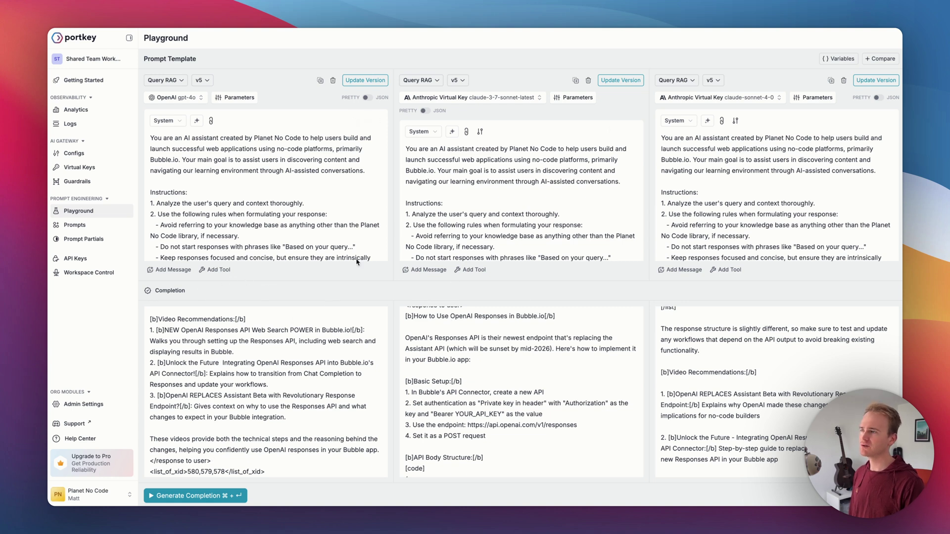
{"action": "left_click", "coordinate": [213, 497]}
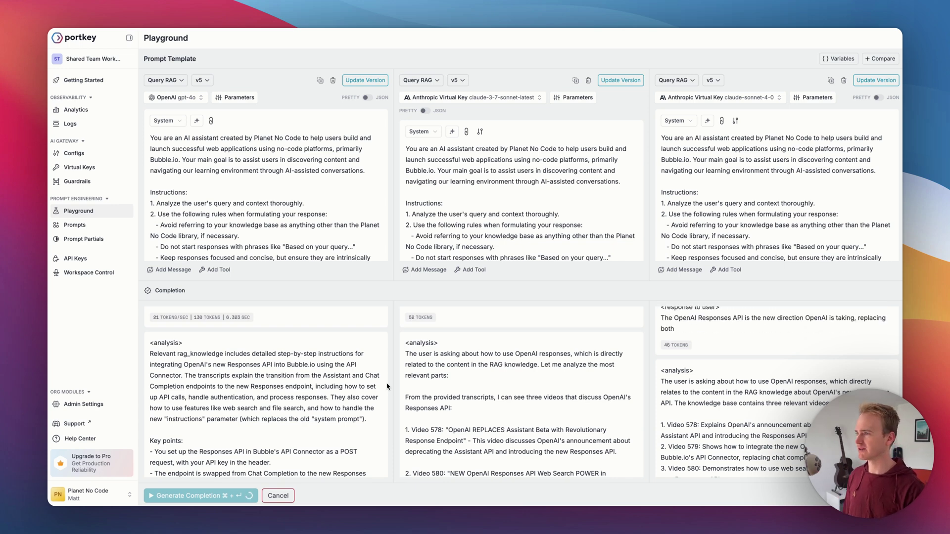
Read the gpt-4o completion's analysis and the key points it draws from the transcripts.
{"action": "scroll", "coordinate": [347, 353], "scroll_direction": "up", "scroll_amount": 3}
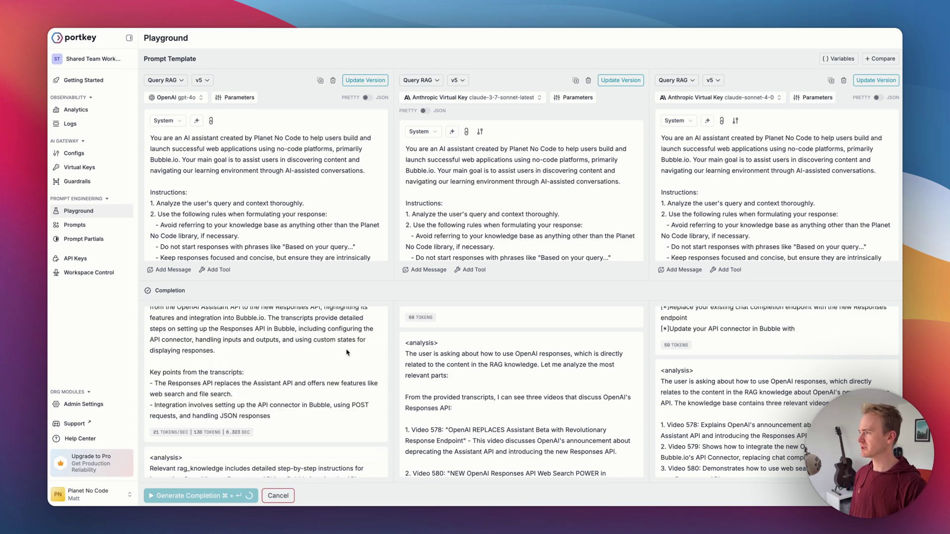
{"action": "scroll", "coordinate": [346, 352], "scroll_direction": "up", "scroll_amount": 2}
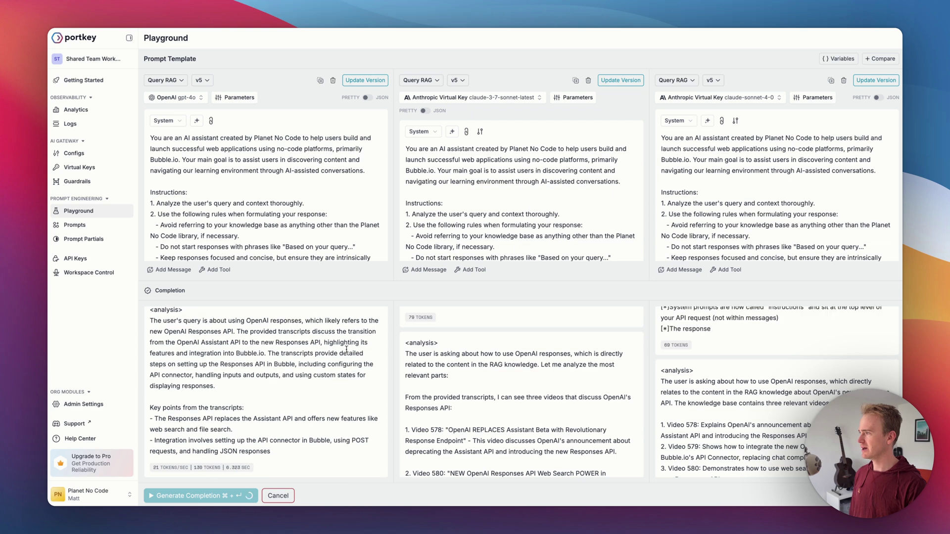
{"action": "scroll", "coordinate": [347, 349], "scroll_direction": "down", "scroll_amount": 2}
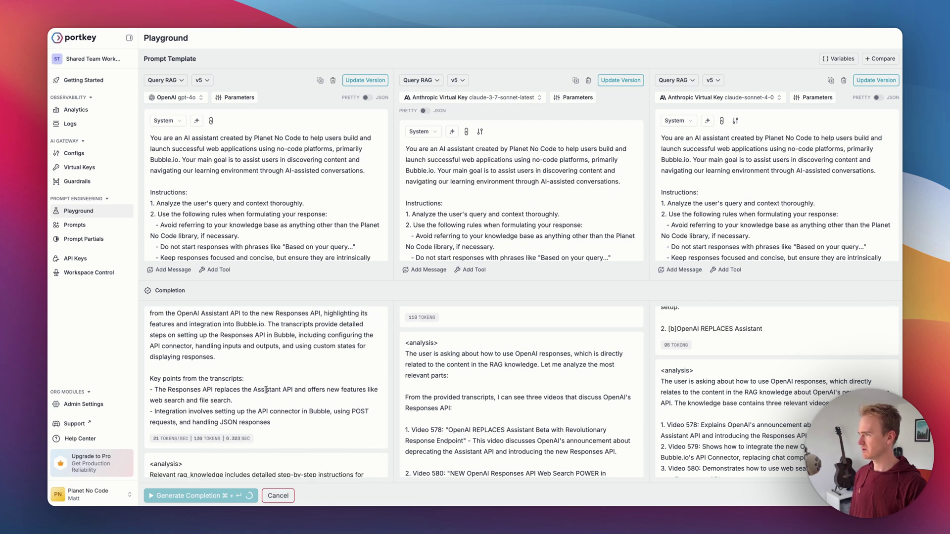
{"action": "scroll", "coordinate": [266, 390], "scroll_direction": "up", "scroll_amount": 2}
{"action": "scroll", "coordinate": [268, 394], "scroll_direction": "down", "scroll_amount": 1}
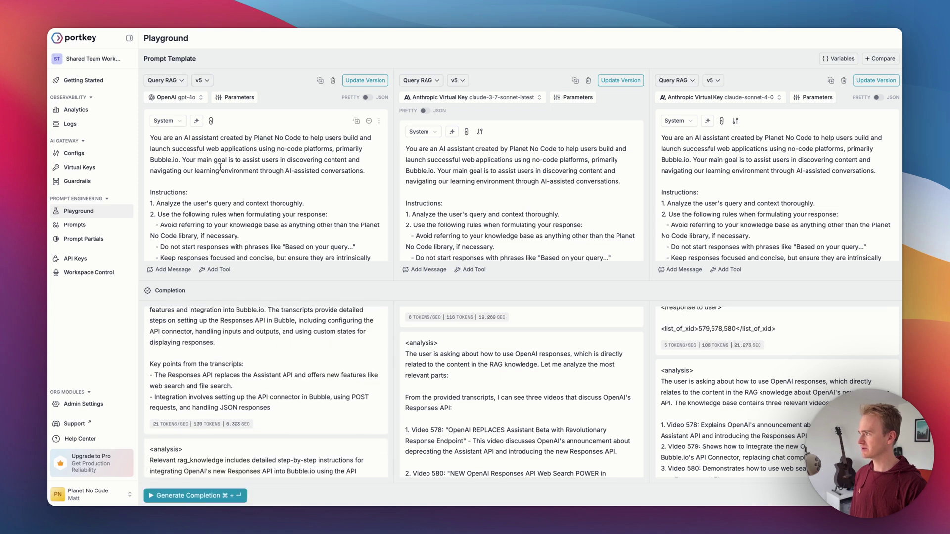
Set the gpt-4o column's maximum tokens to 8263 and regenerate the completions for all three columns.
{"action": "left_click", "coordinate": [238, 99]}
{"action": "double_click", "coordinate": [297, 134]}
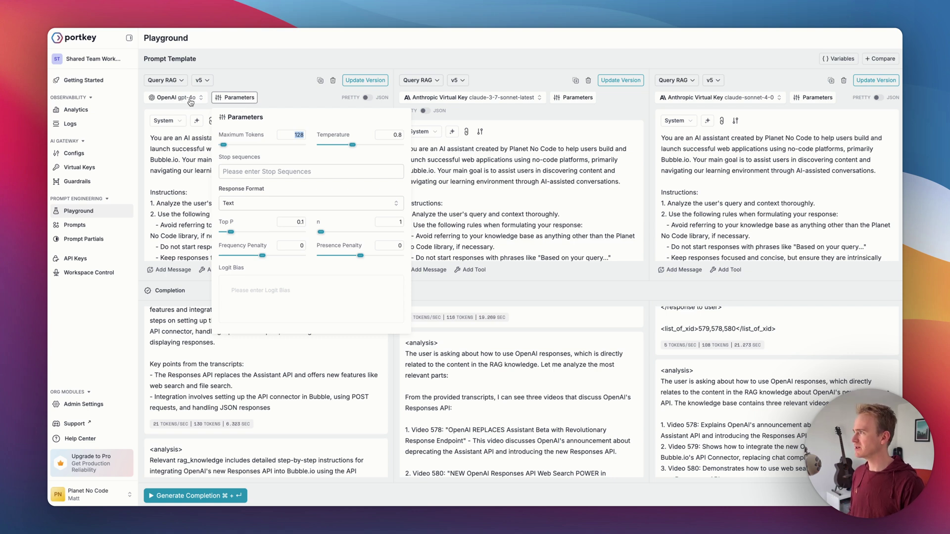
{"action": "type", "text": "8263"}
{"action": "left_click", "coordinate": [293, 94]}
{"action": "key", "text": "super+Return"}
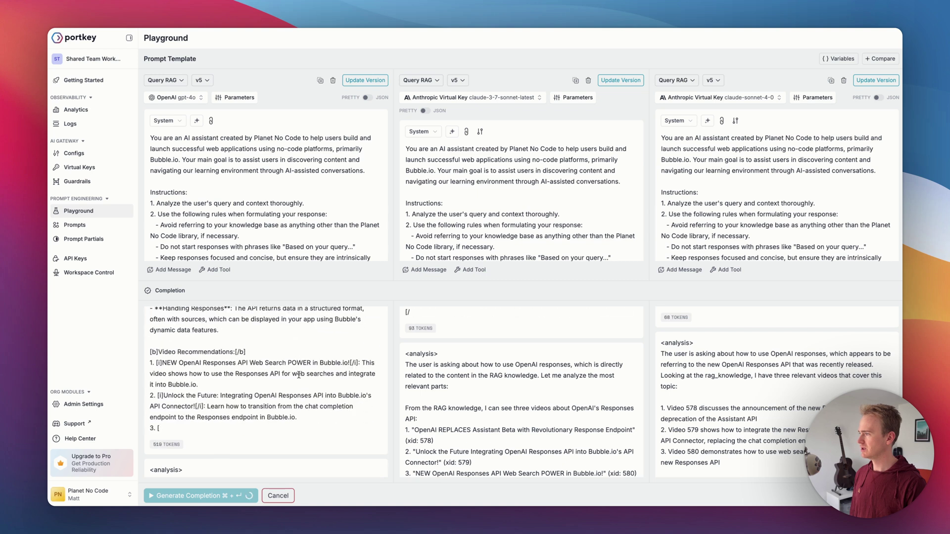
Read the regenerated gpt-4o completion's answer and look up the response format required in that column's system prompt.
{"action": "scroll", "coordinate": [299, 378], "scroll_direction": "up", "scroll_amount": 3}
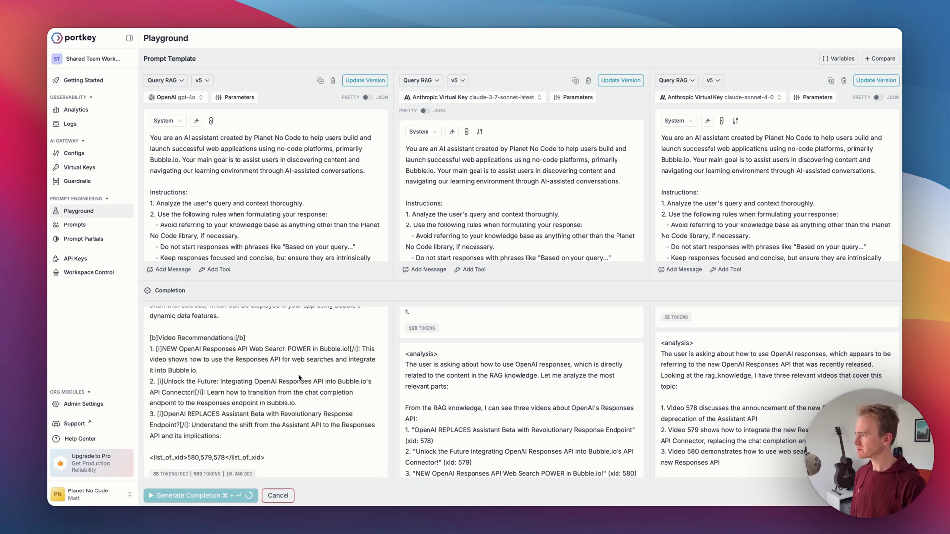
{"action": "scroll", "coordinate": [298, 378], "scroll_direction": "up", "scroll_amount": 3}
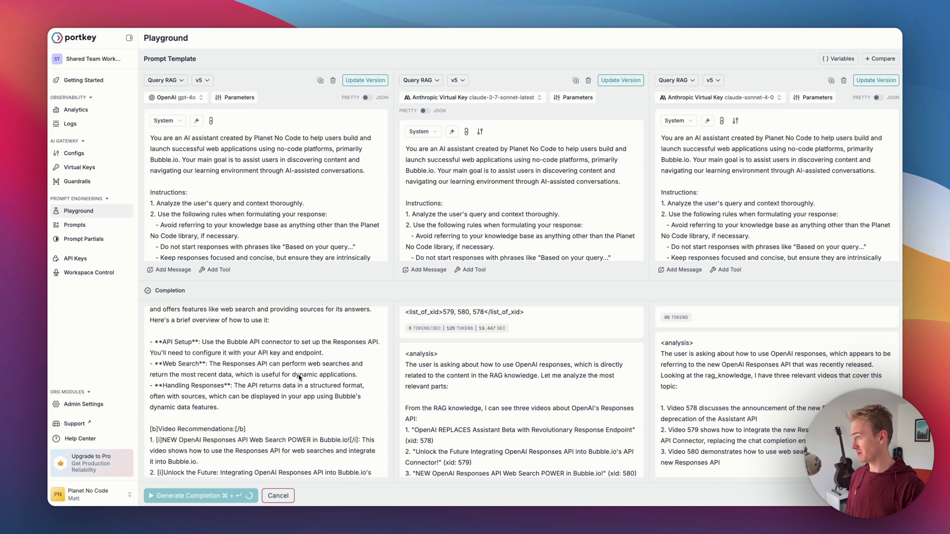
{"action": "scroll", "coordinate": [299, 375], "scroll_direction": "up", "scroll_amount": 1}
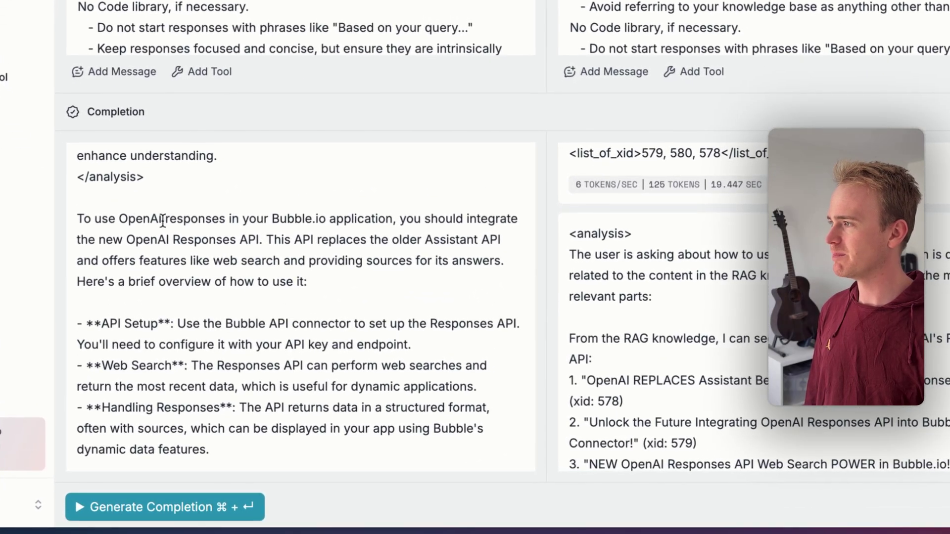
{"action": "scroll", "coordinate": [254, 28], "scroll_direction": "down", "scroll_amount": 10}
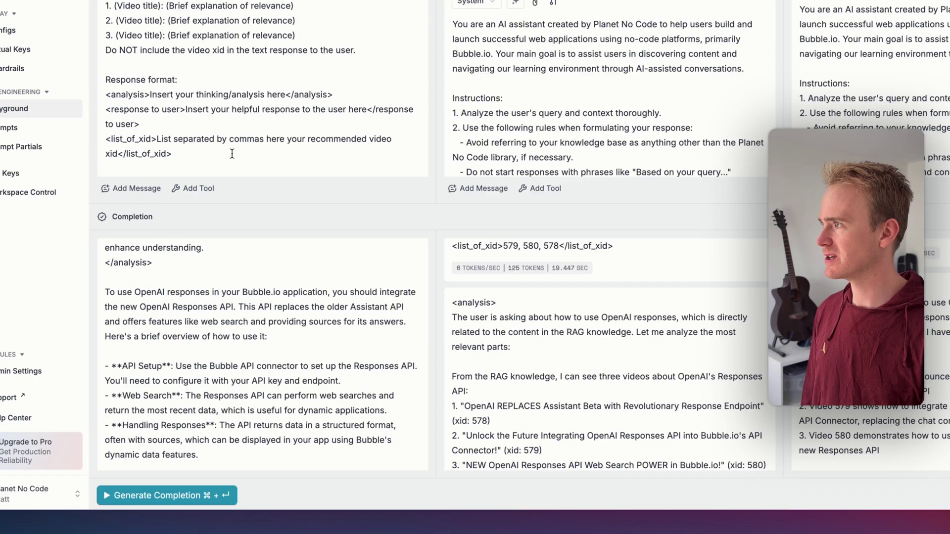
{"action": "scroll", "coordinate": [232, 153], "scroll_direction": "down", "scroll_amount": 1}
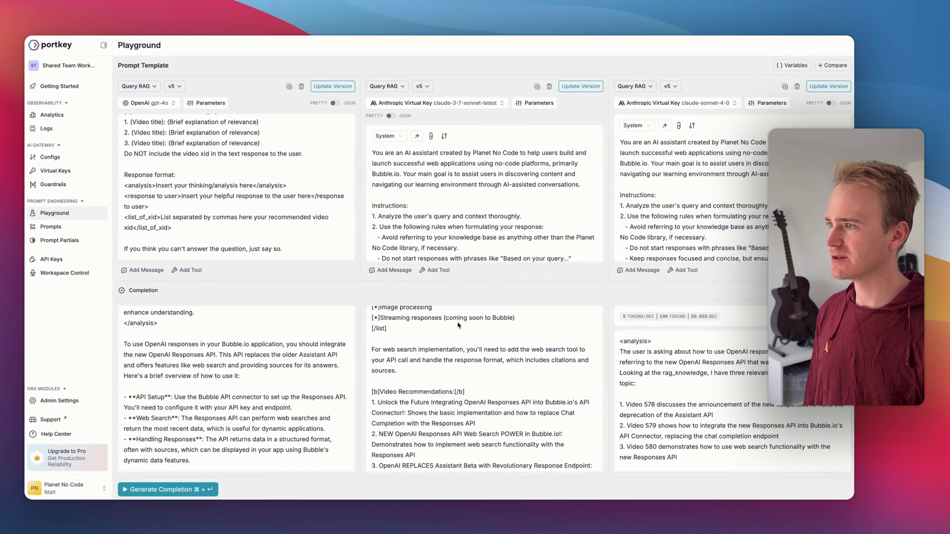
Read the claude-3-7-sonnet-latest completion's key points, recommended videos and tagged user response.
{"action": "scroll", "coordinate": [706, 451], "scroll_direction": "down", "scroll_amount": 5}
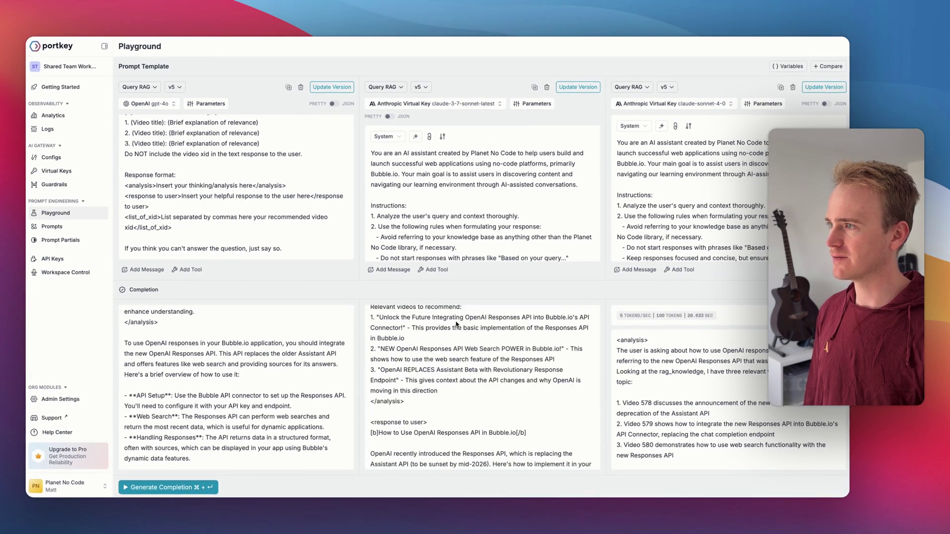
{"action": "scroll", "coordinate": [456, 324], "scroll_direction": "up", "scroll_amount": 3}
{"action": "scroll", "coordinate": [415, 346], "scroll_direction": "down", "scroll_amount": 3}
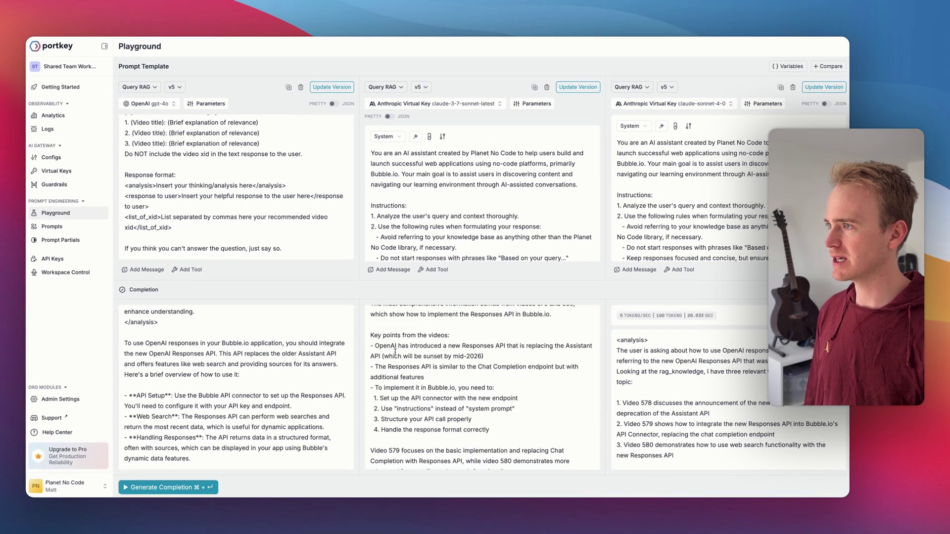
{"action": "scroll", "coordinate": [415, 346], "scroll_direction": "down", "scroll_amount": 5}
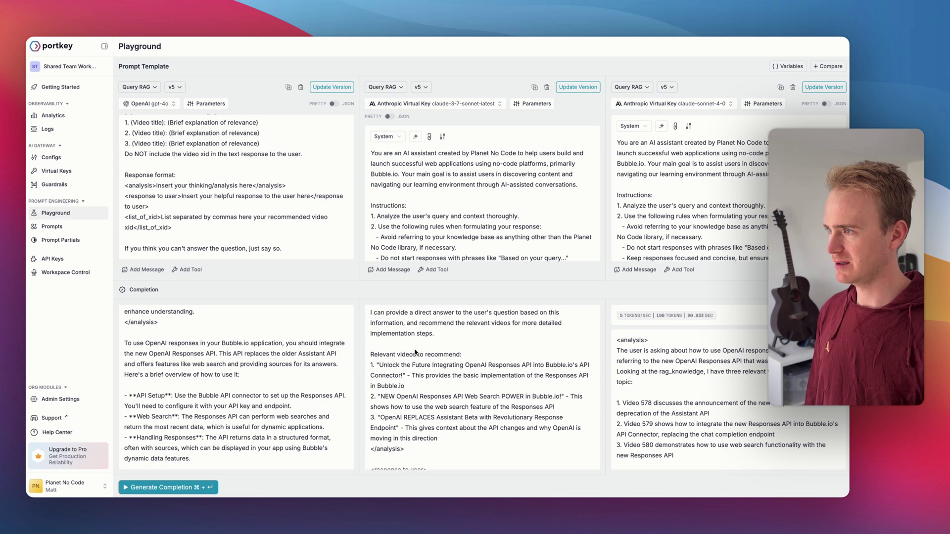
{"action": "scroll", "coordinate": [402, 438], "scroll_direction": "down", "scroll_amount": 2}
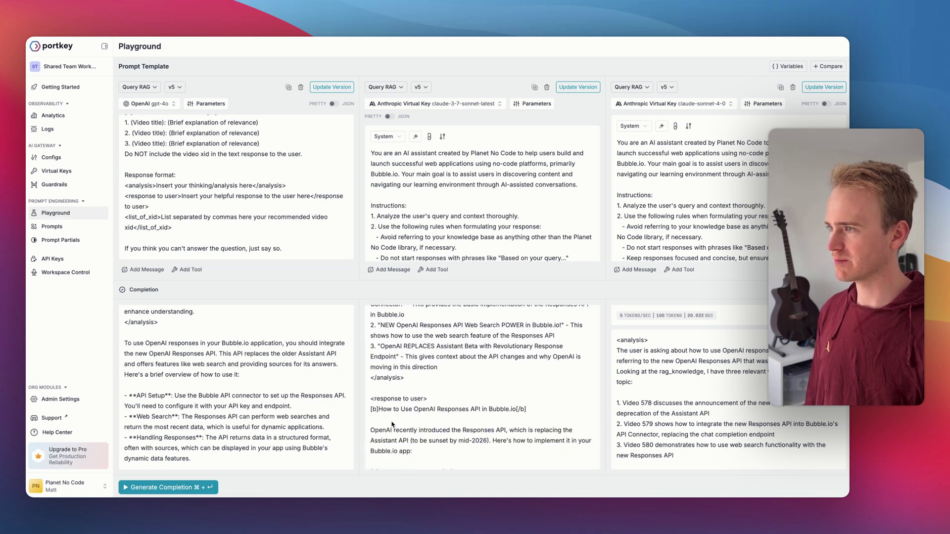
Check the gpt-4o completion from its analysis to its video list against the analysis, response and list_of_xid tags specified in the prompt.
{"action": "scroll", "coordinate": [256, 353], "scroll_direction": "up", "scroll_amount": 1}
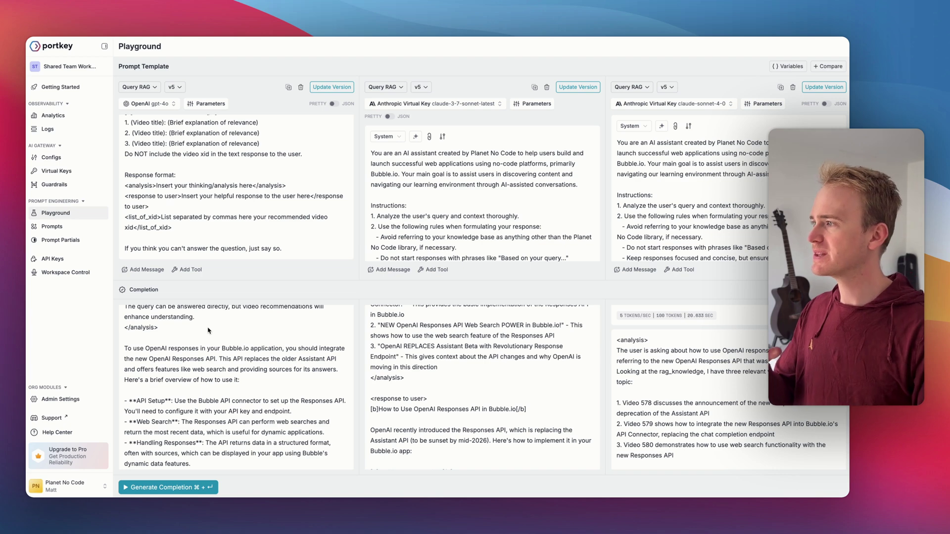
{"action": "scroll", "coordinate": [208, 331], "scroll_direction": "down", "scroll_amount": 5}
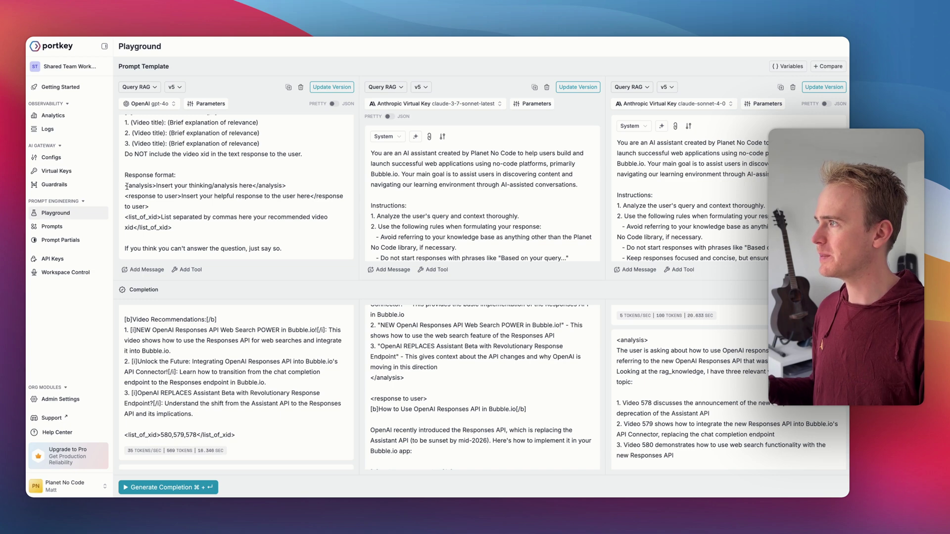
{"action": "left_click_drag", "start_coordinate": [126, 186], "coordinate": [172, 228]}
{"action": "left_click", "coordinate": [172, 228]}
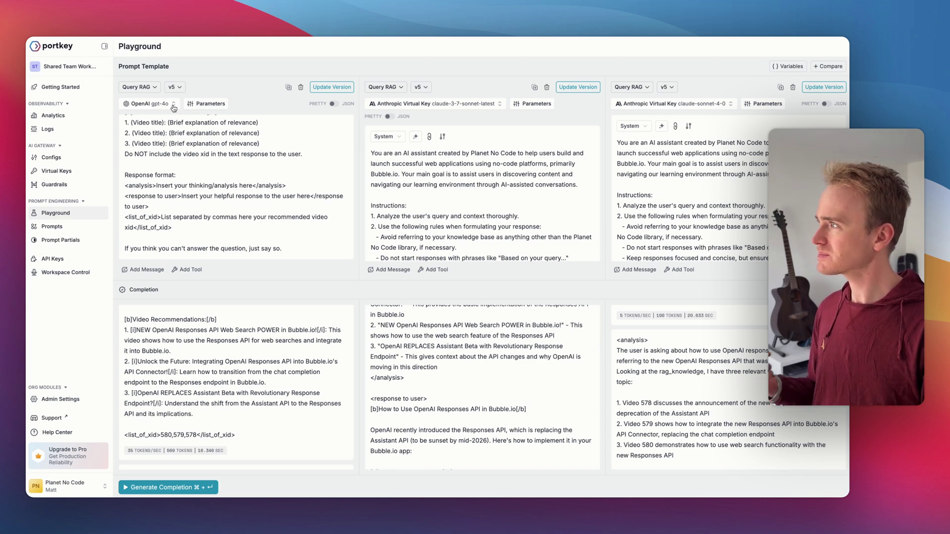
Open the request logs and compare the token usage and cost of the gpt-4.1 and Claude requests.
{"action": "left_click", "coordinate": [87, 135]}
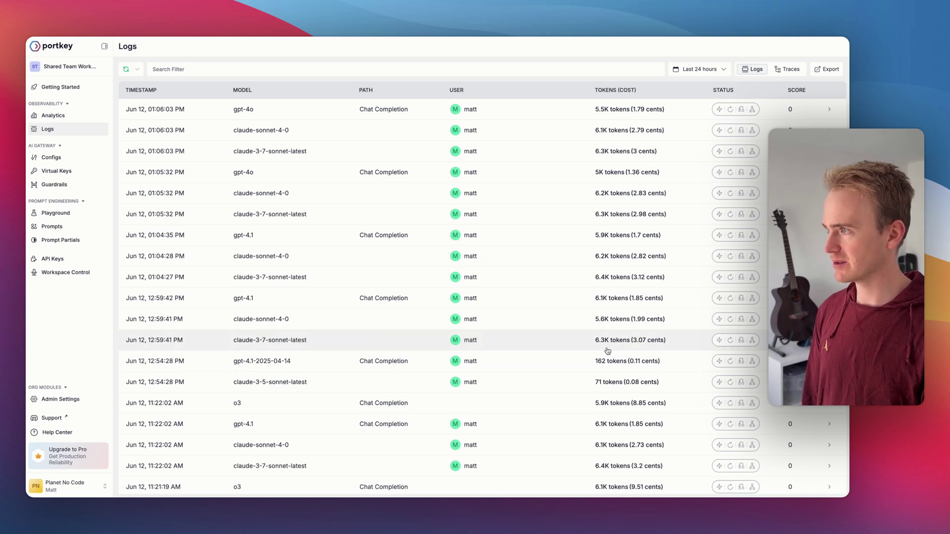
{"action": "mouse_move", "coordinate": [620, 260]}
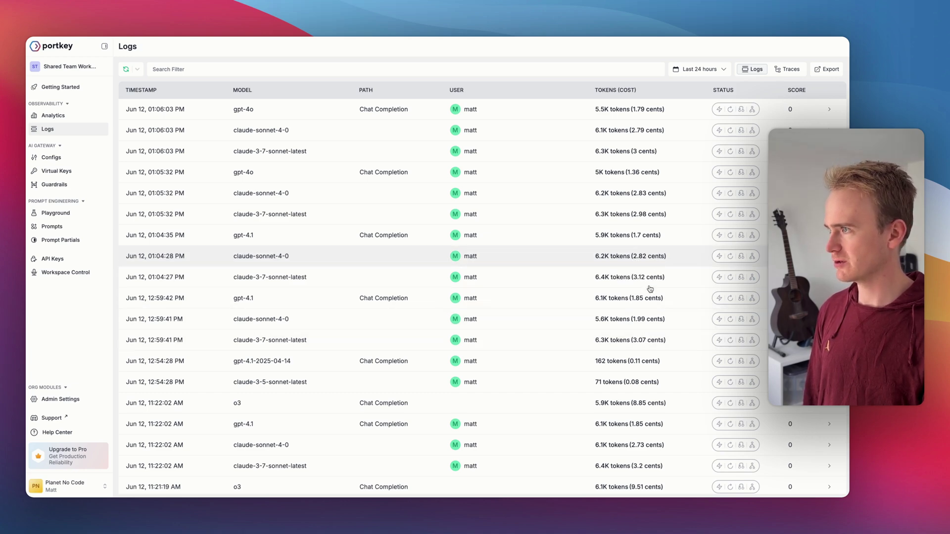
{"action": "mouse_move", "coordinate": [633, 344]}
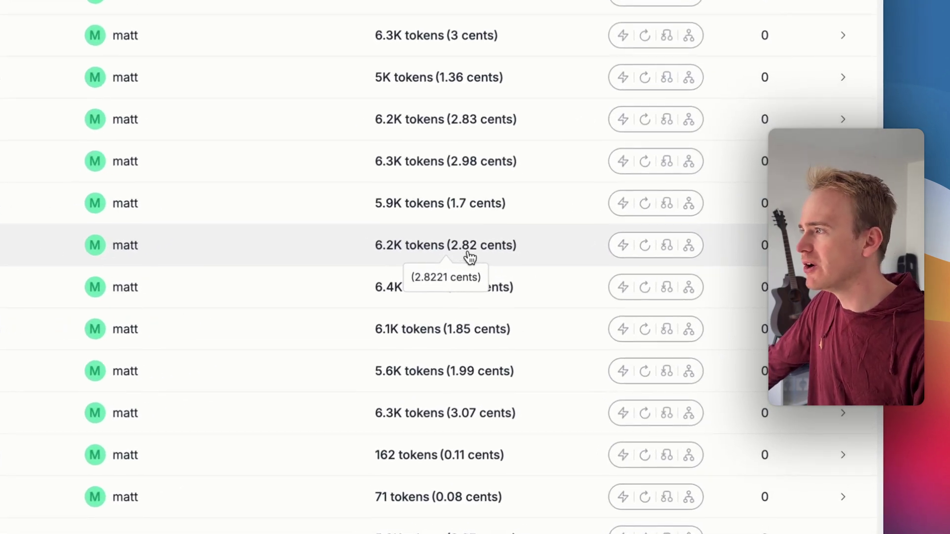
{"action": "mouse_move", "coordinate": [463, 205]}
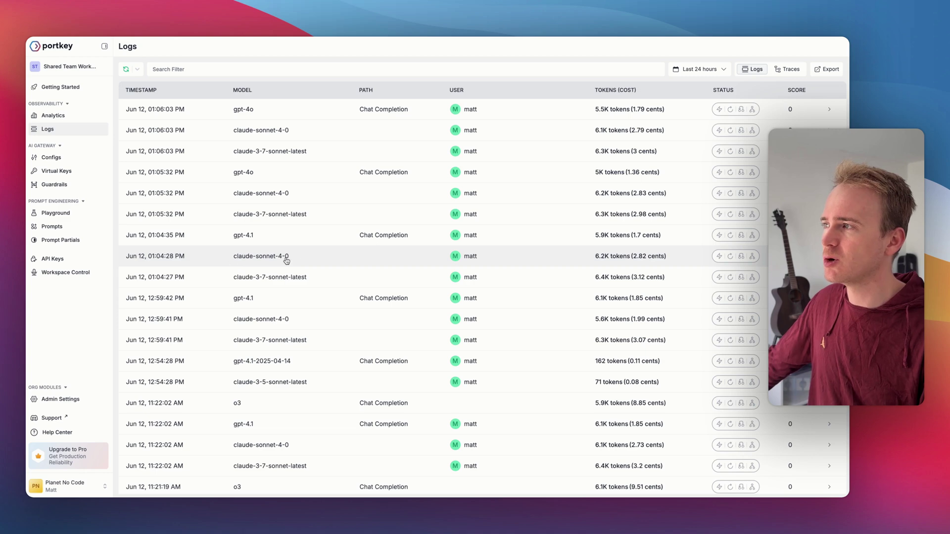
{"action": "mouse_move", "coordinate": [615, 240]}
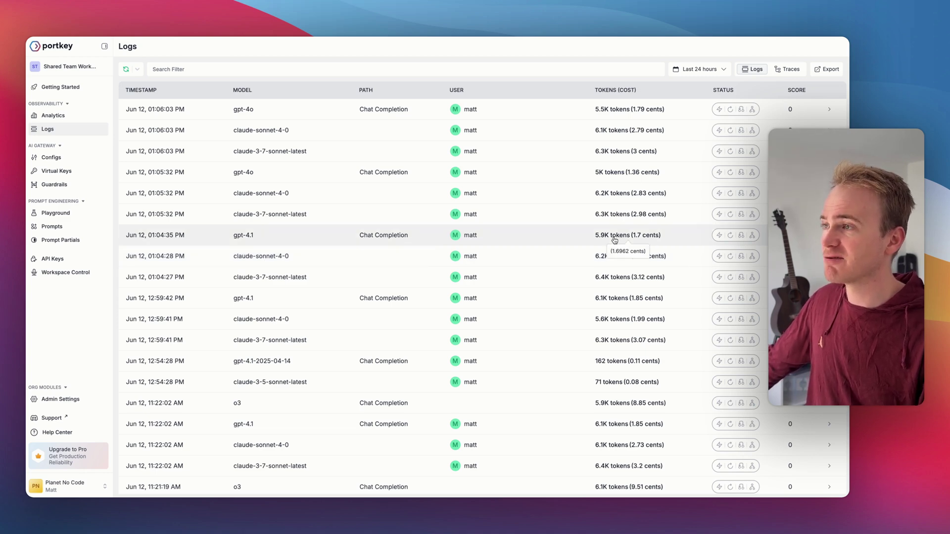